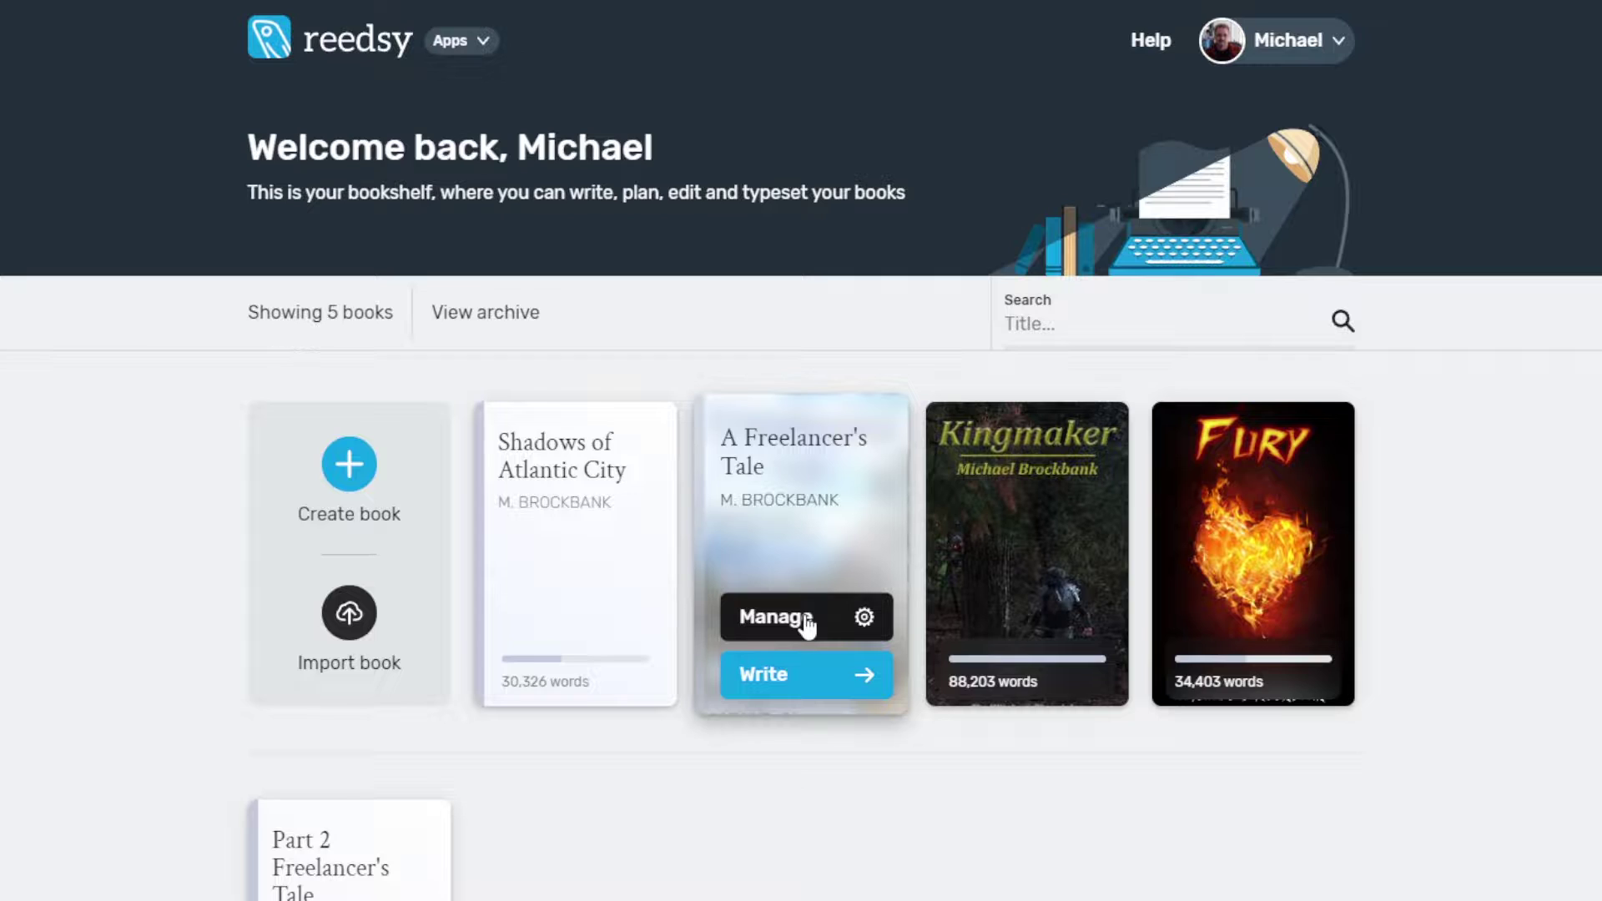
# Go to A Freelancer's Tale's export options and select EPUB as the format
pyautogui.click(806, 624)
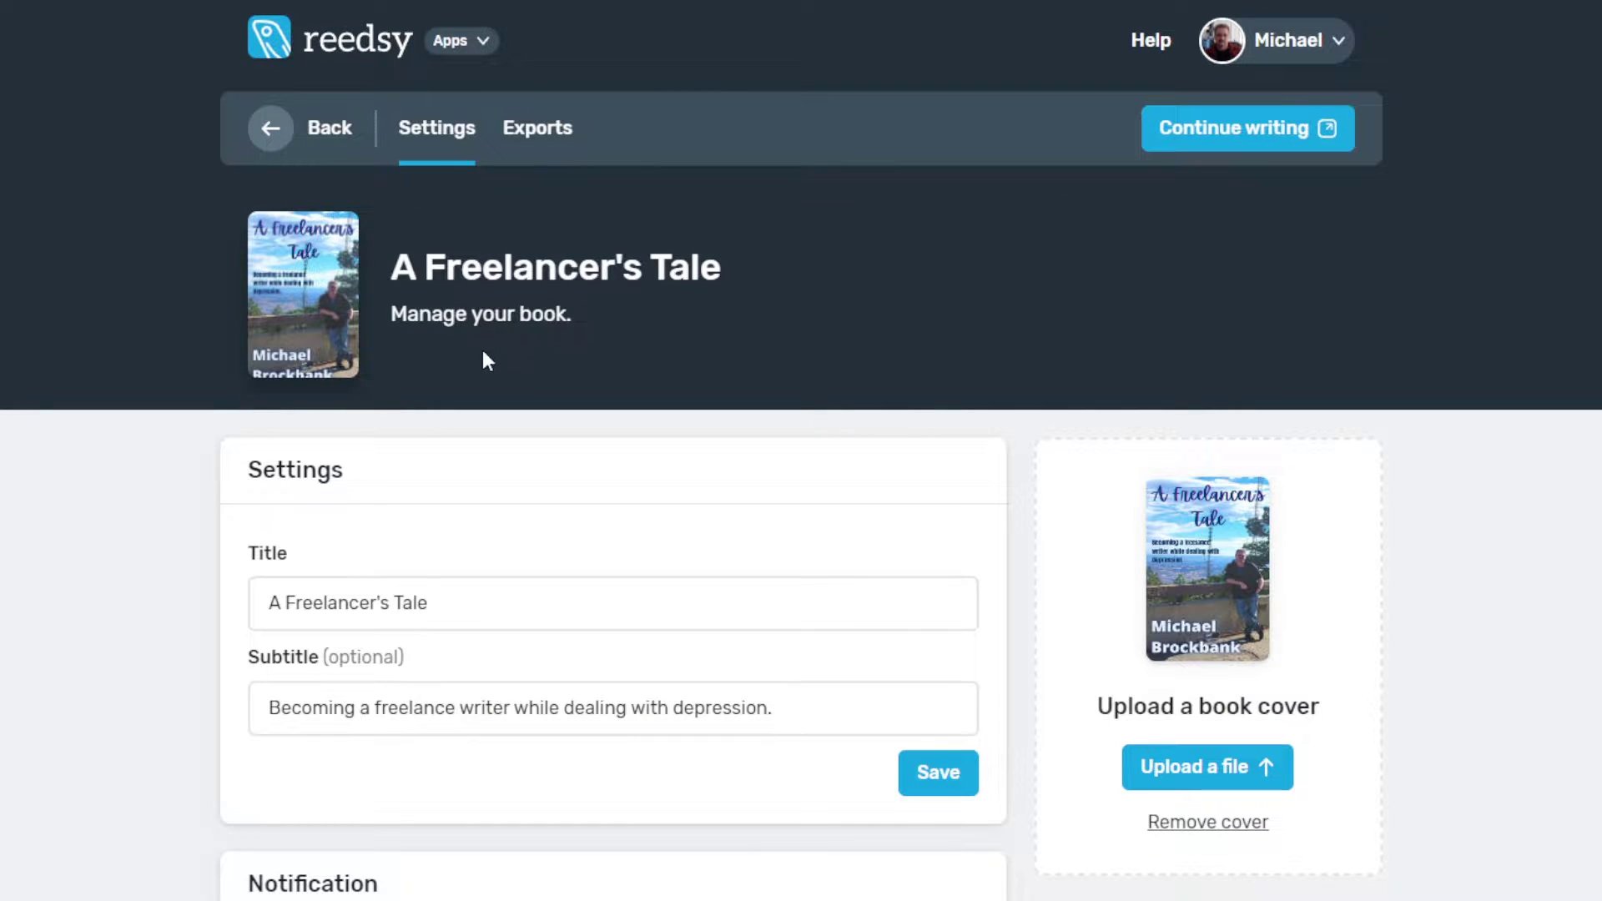
pyautogui.click(546, 137)
pyautogui.scroll(-4, 757, 262)
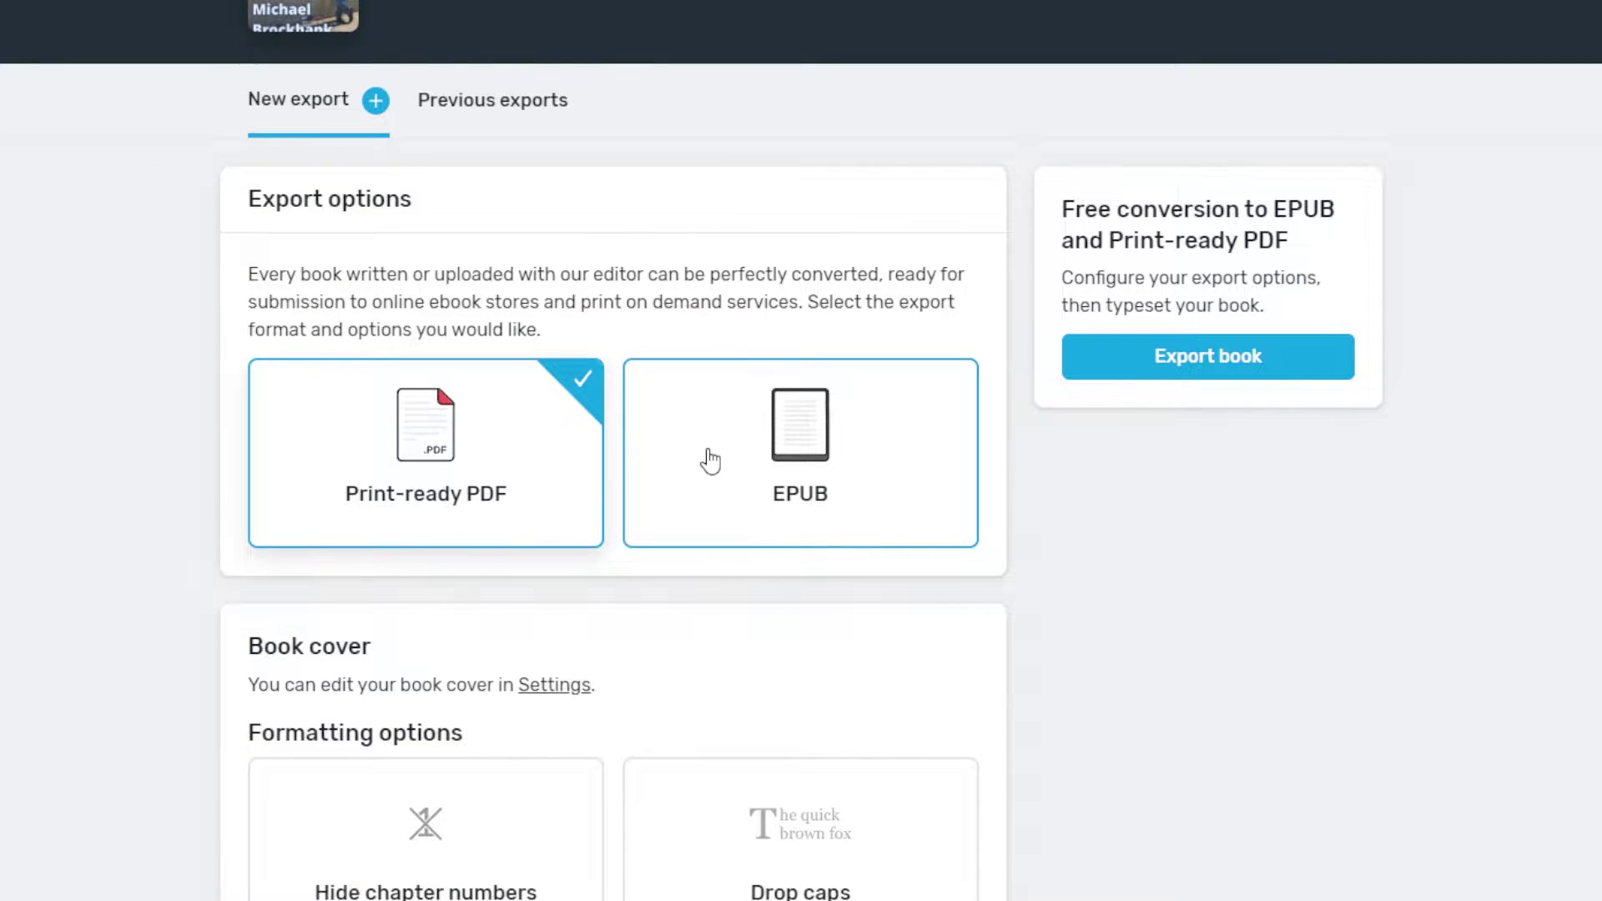
pyautogui.click(710, 460)
pyautogui.scroll(-7, 710, 459)
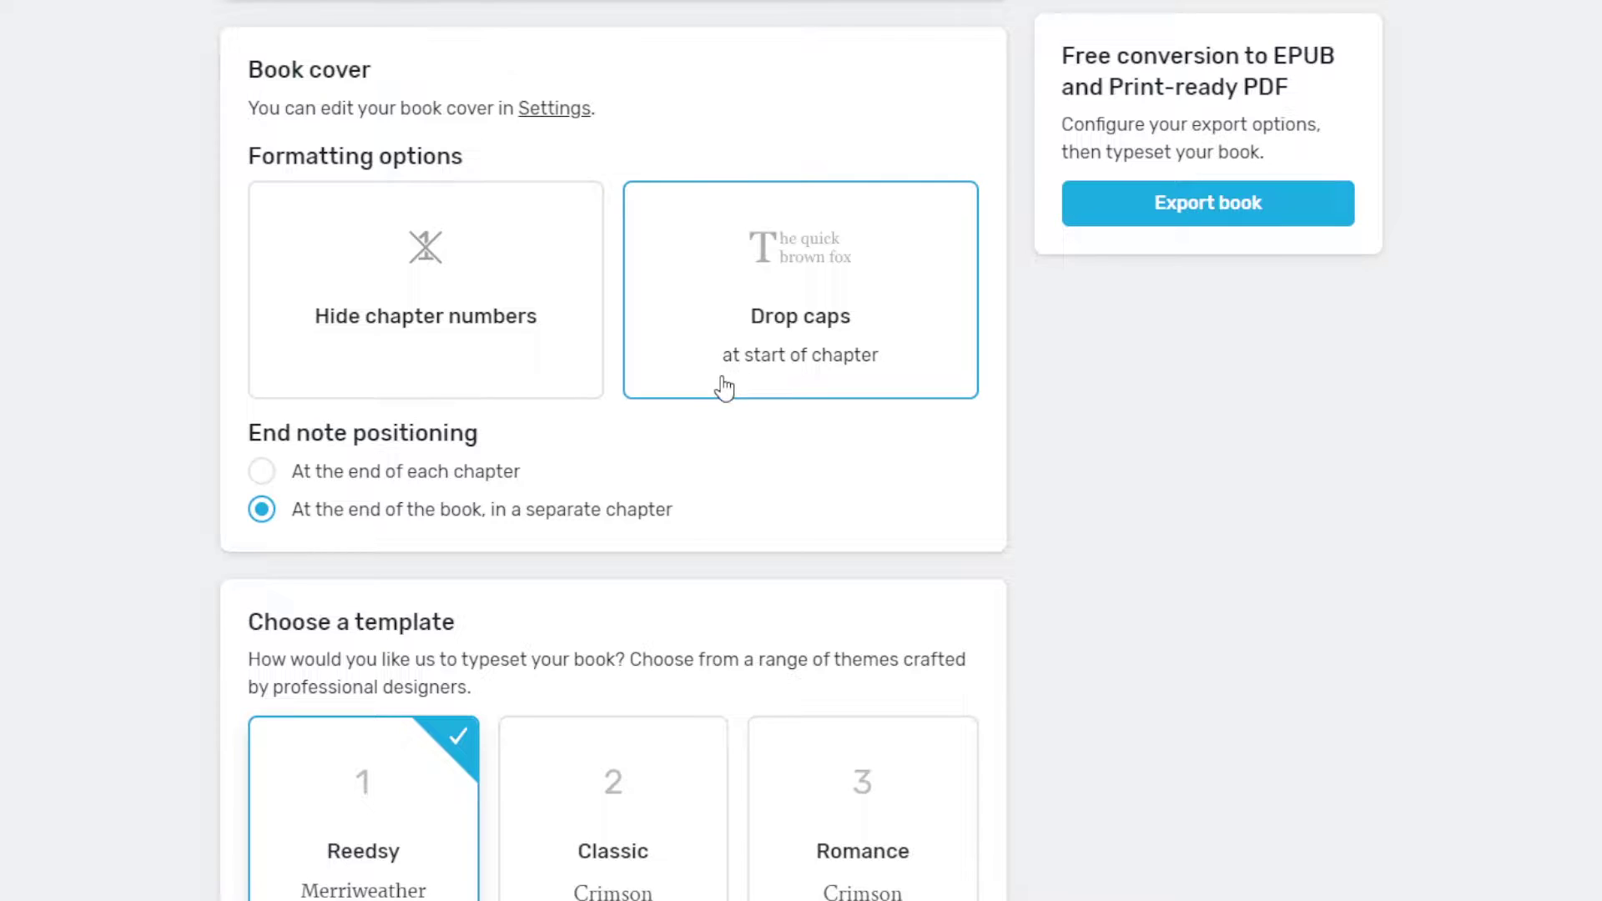
# Preview the Classic and Romance templates, return to Reedsy, and export the EPUB
pyautogui.scroll(-7, 158, 373)
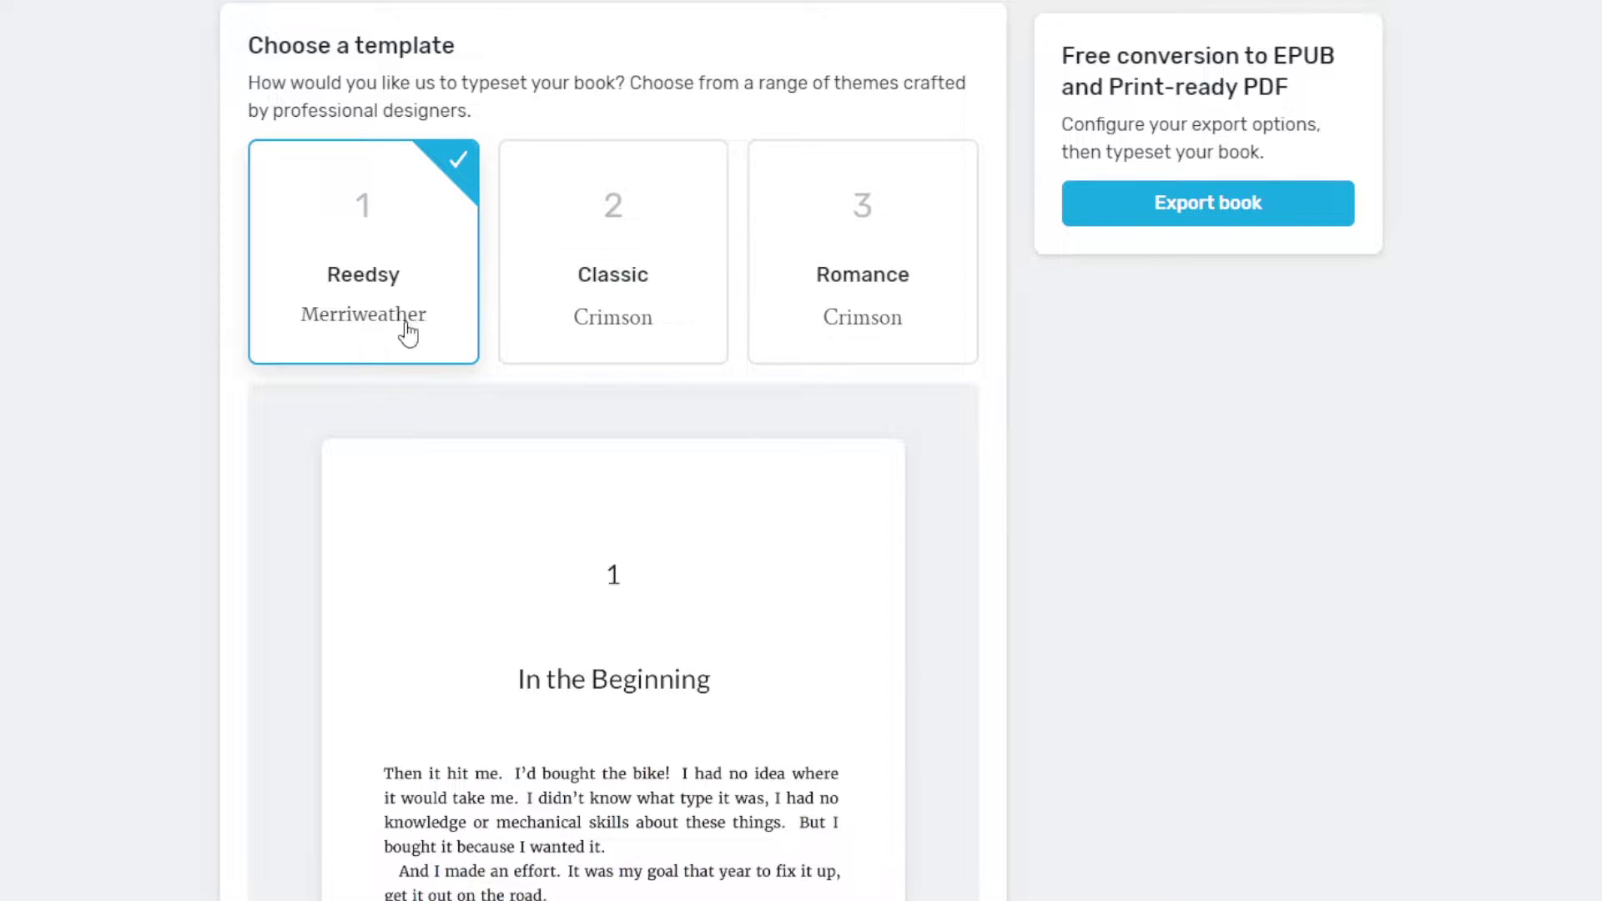
pyautogui.scroll(-2, 554, 234)
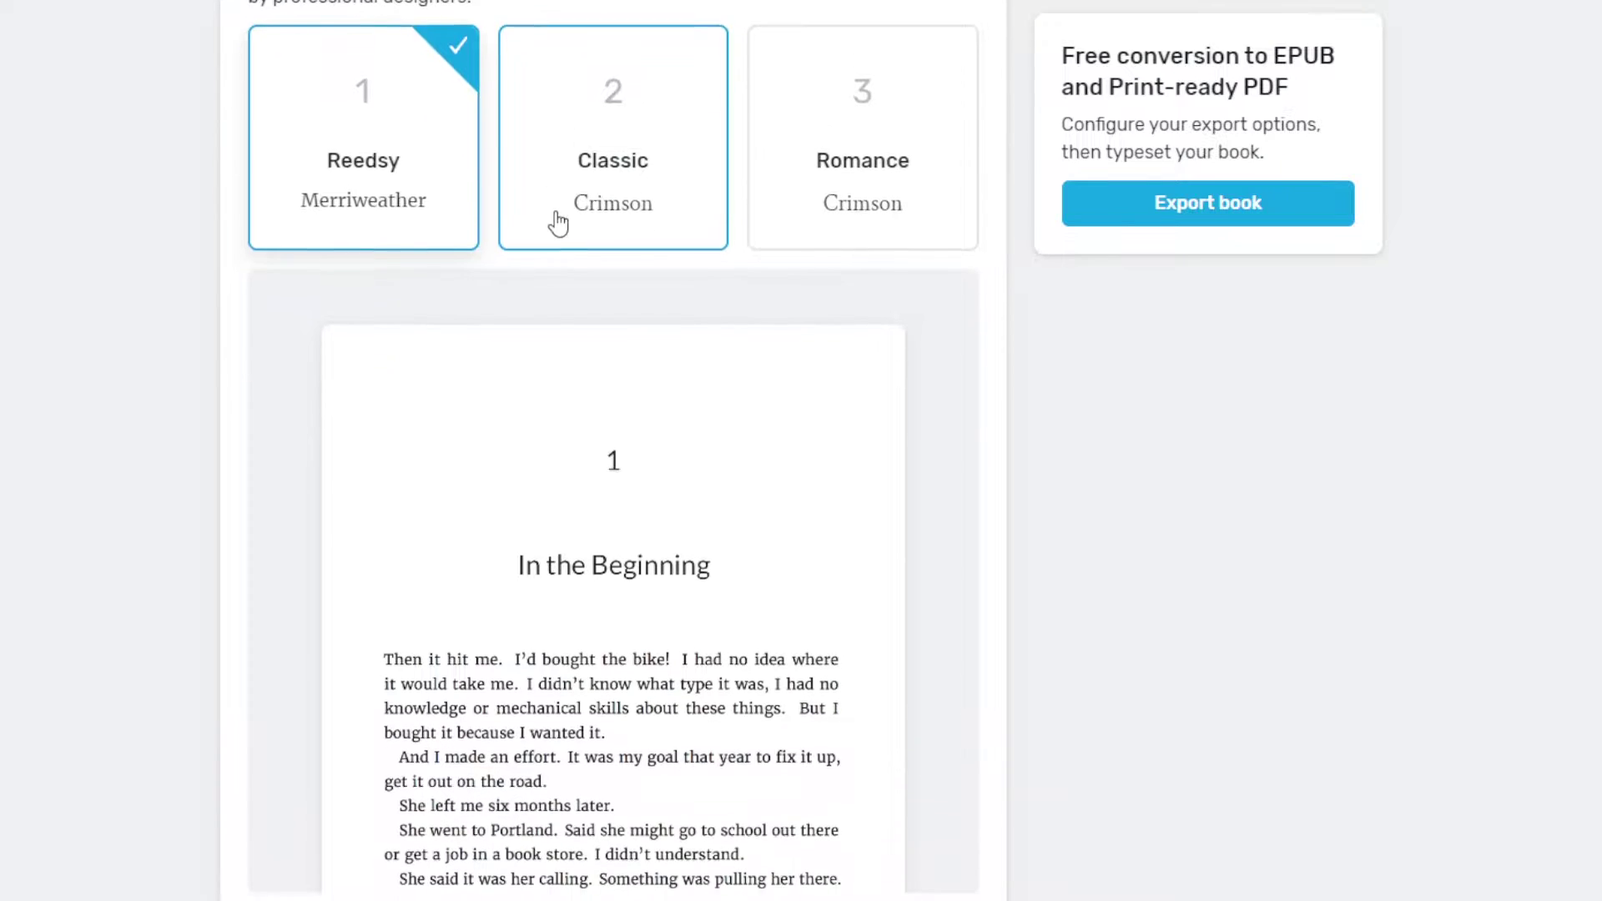
pyautogui.click(564, 127)
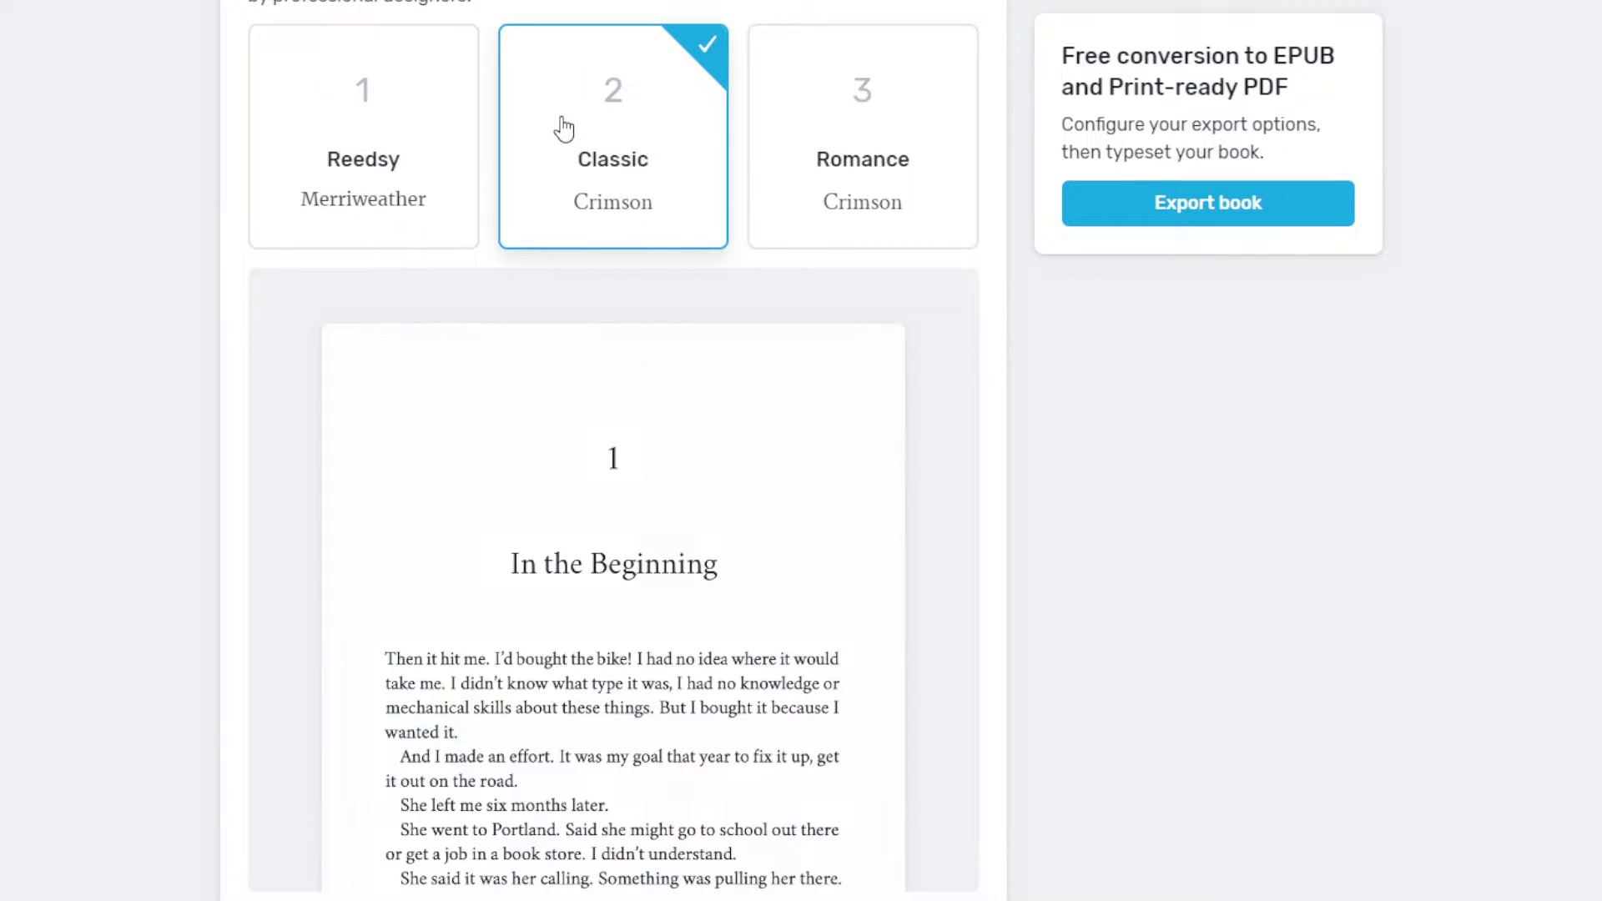
pyautogui.click(817, 131)
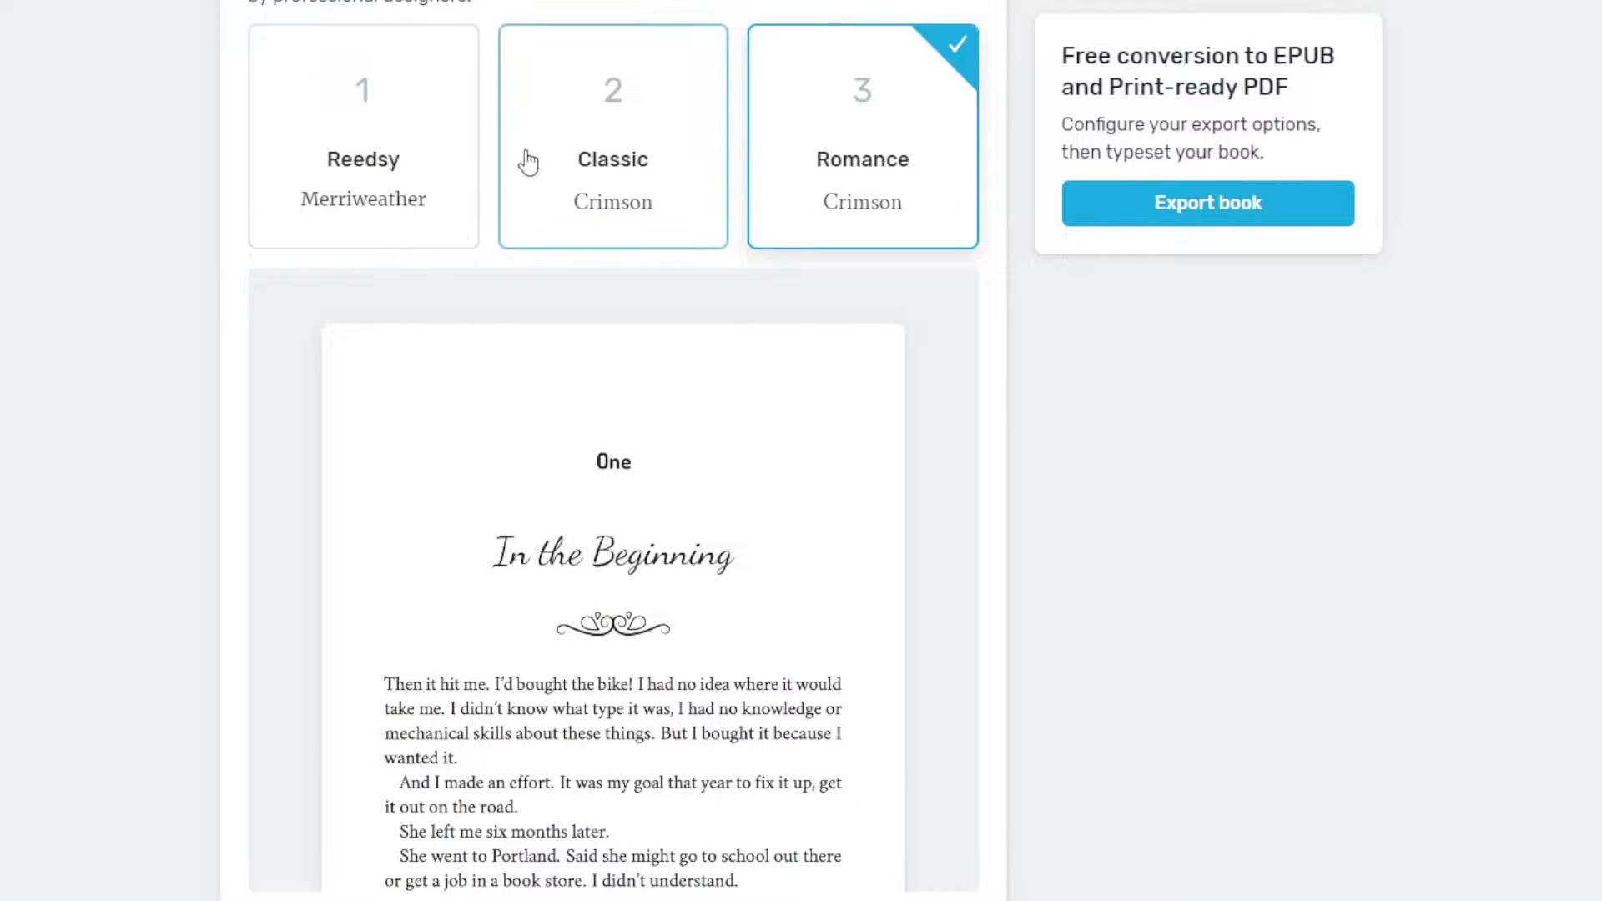
pyautogui.click(381, 140)
pyautogui.scroll(2, 700, 415)
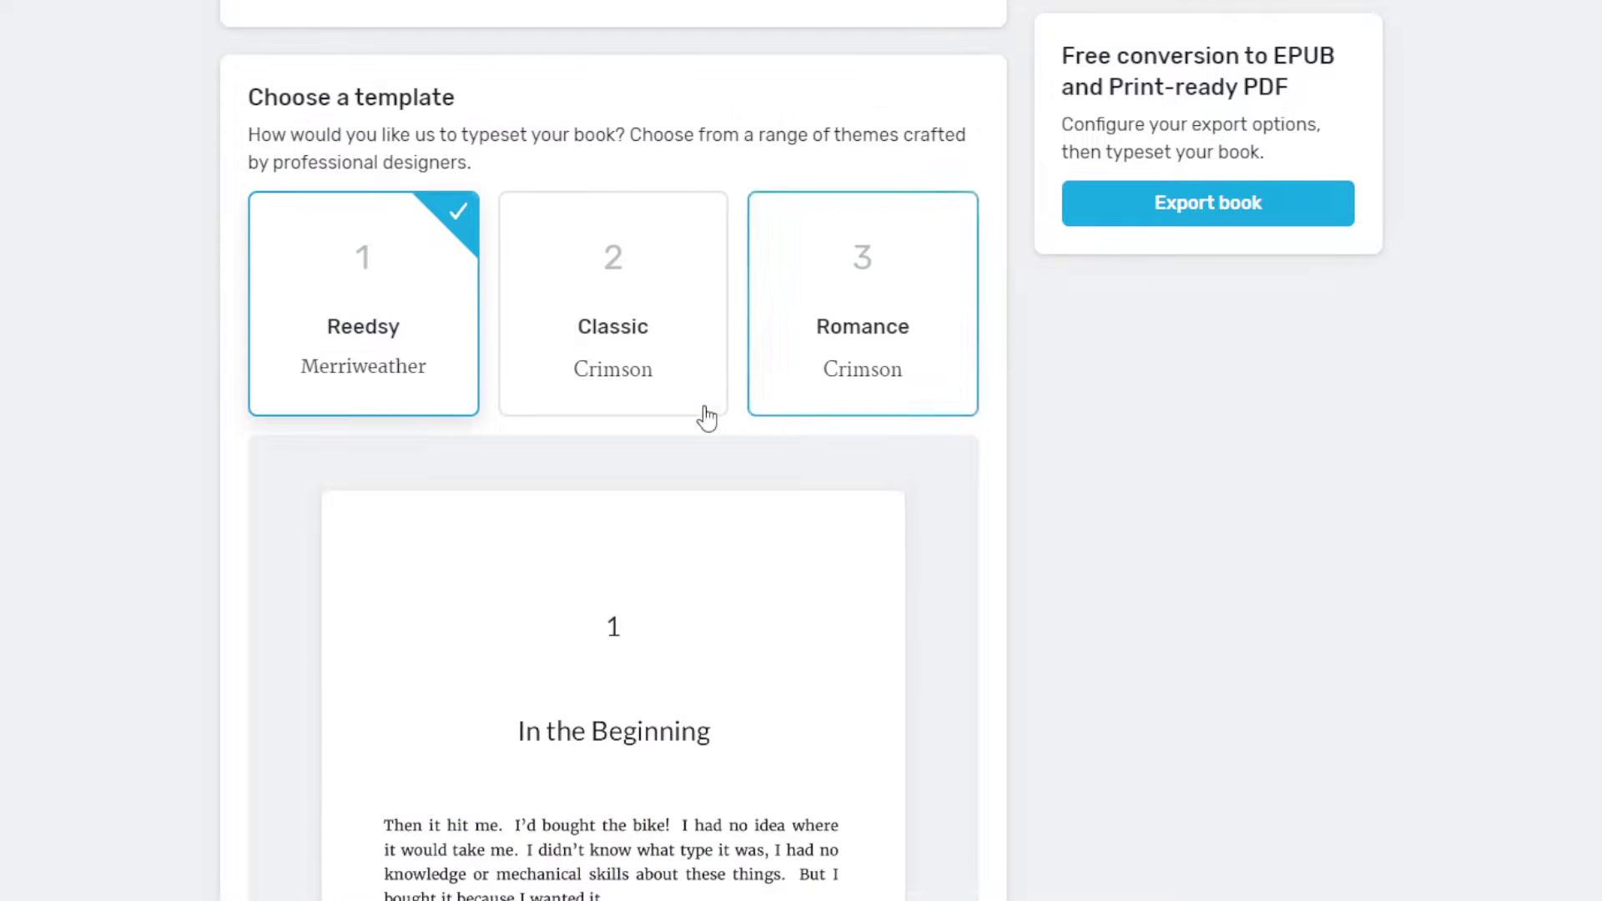
pyautogui.click(1211, 207)
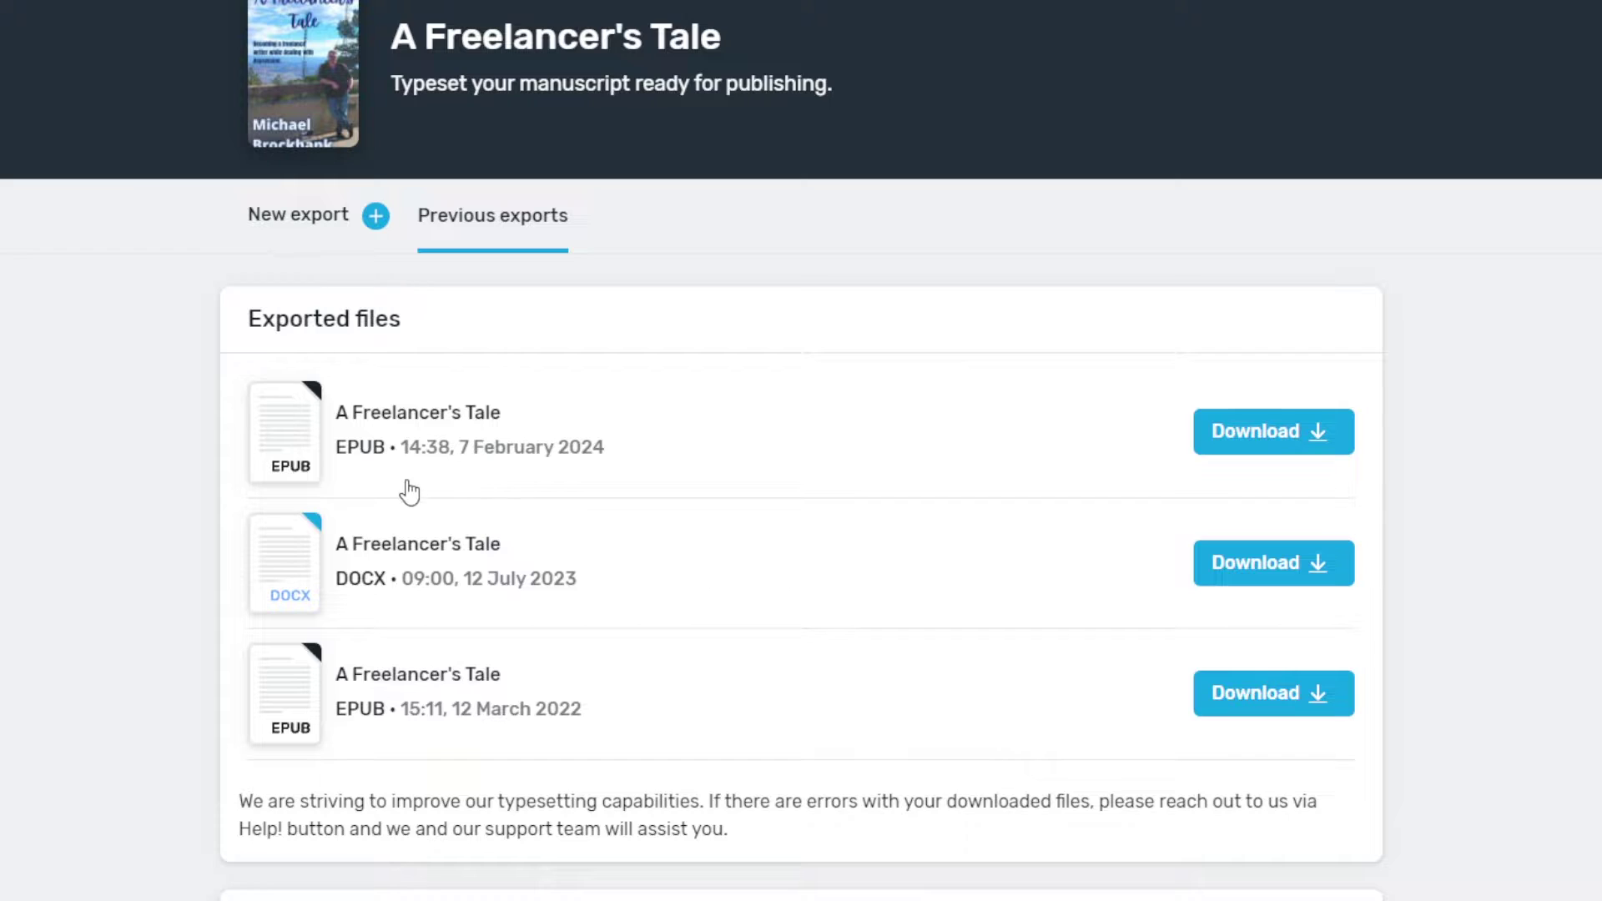
# Download the top EPUB entry dated 7 February 2024
pyautogui.click(1324, 447)
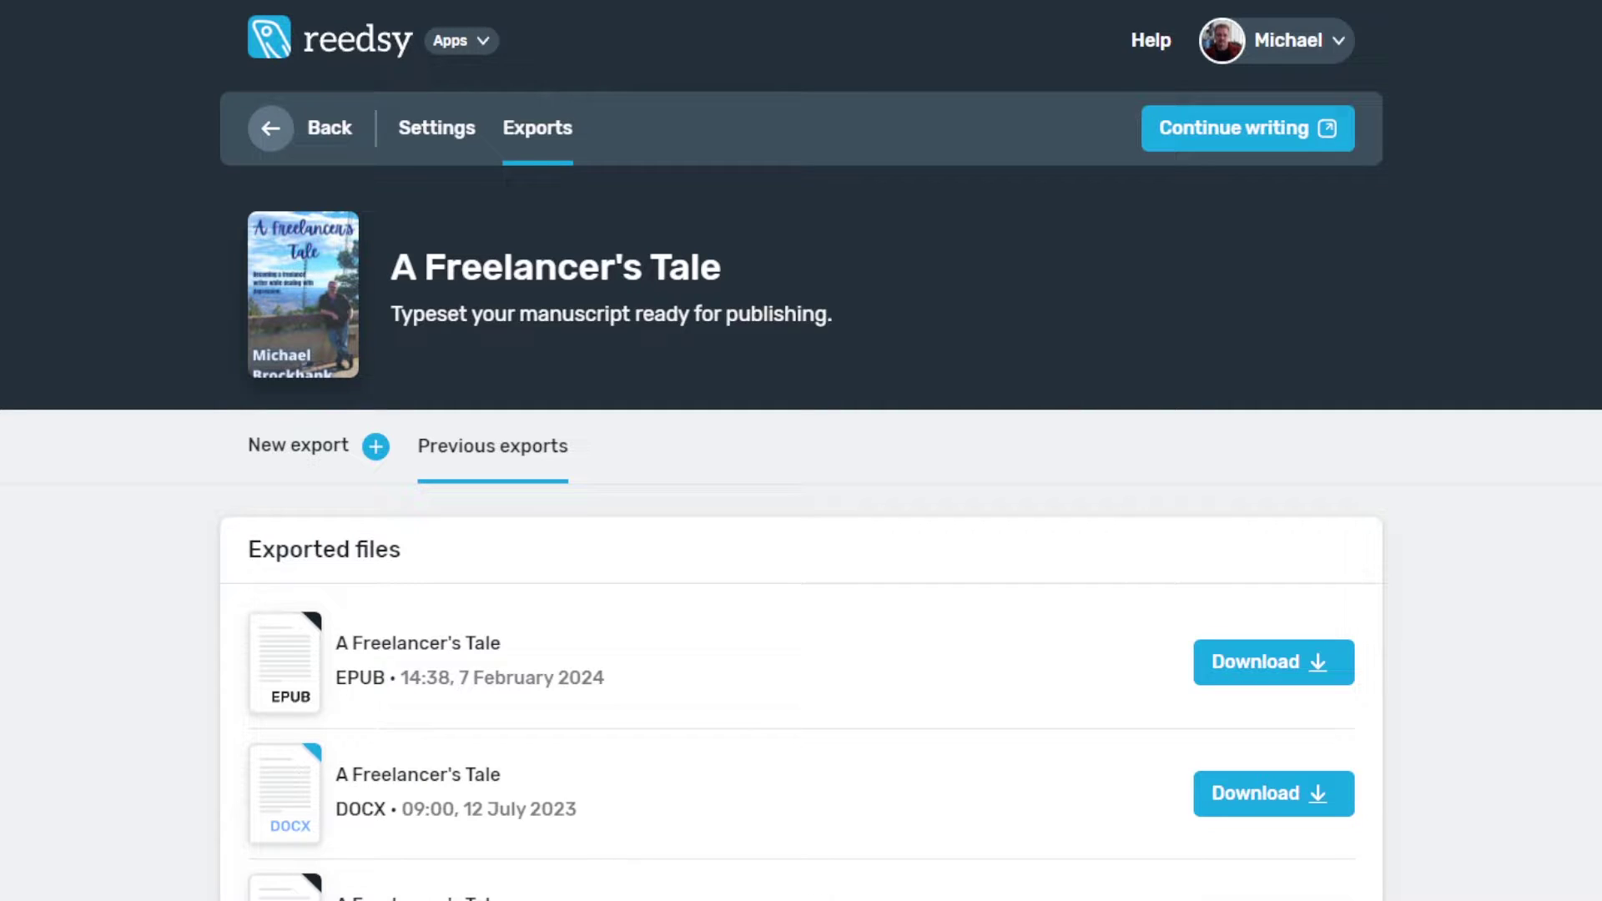
# Go back to the bookshelf and start writing in the Kingmaker manuscript
pyautogui.click(310, 142)
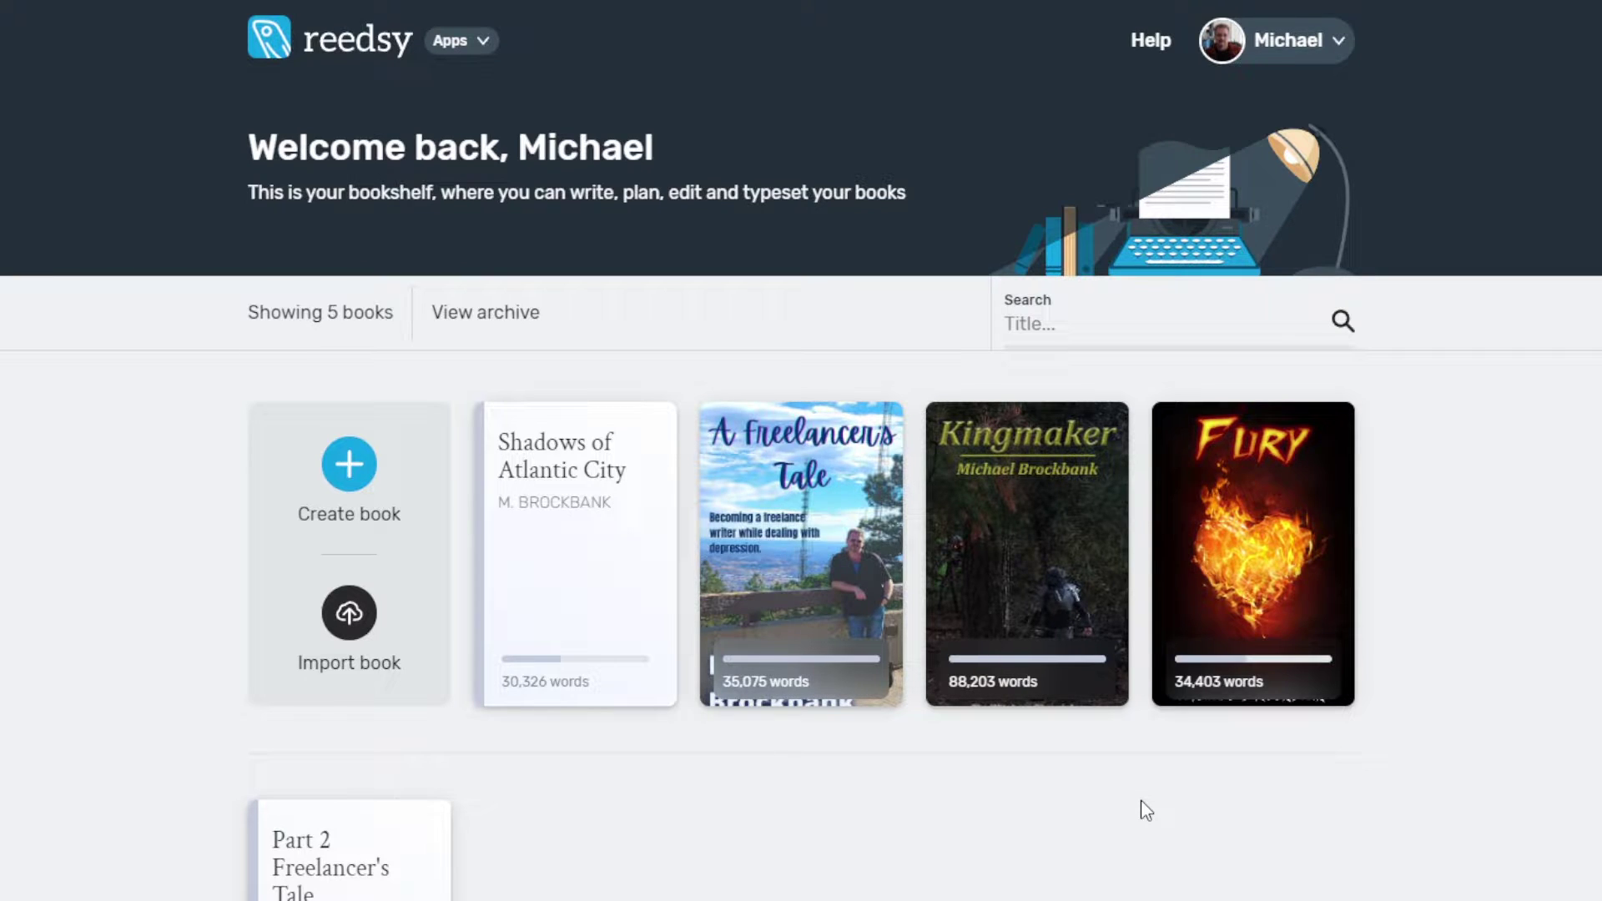
pyautogui.moveTo(998, 512)
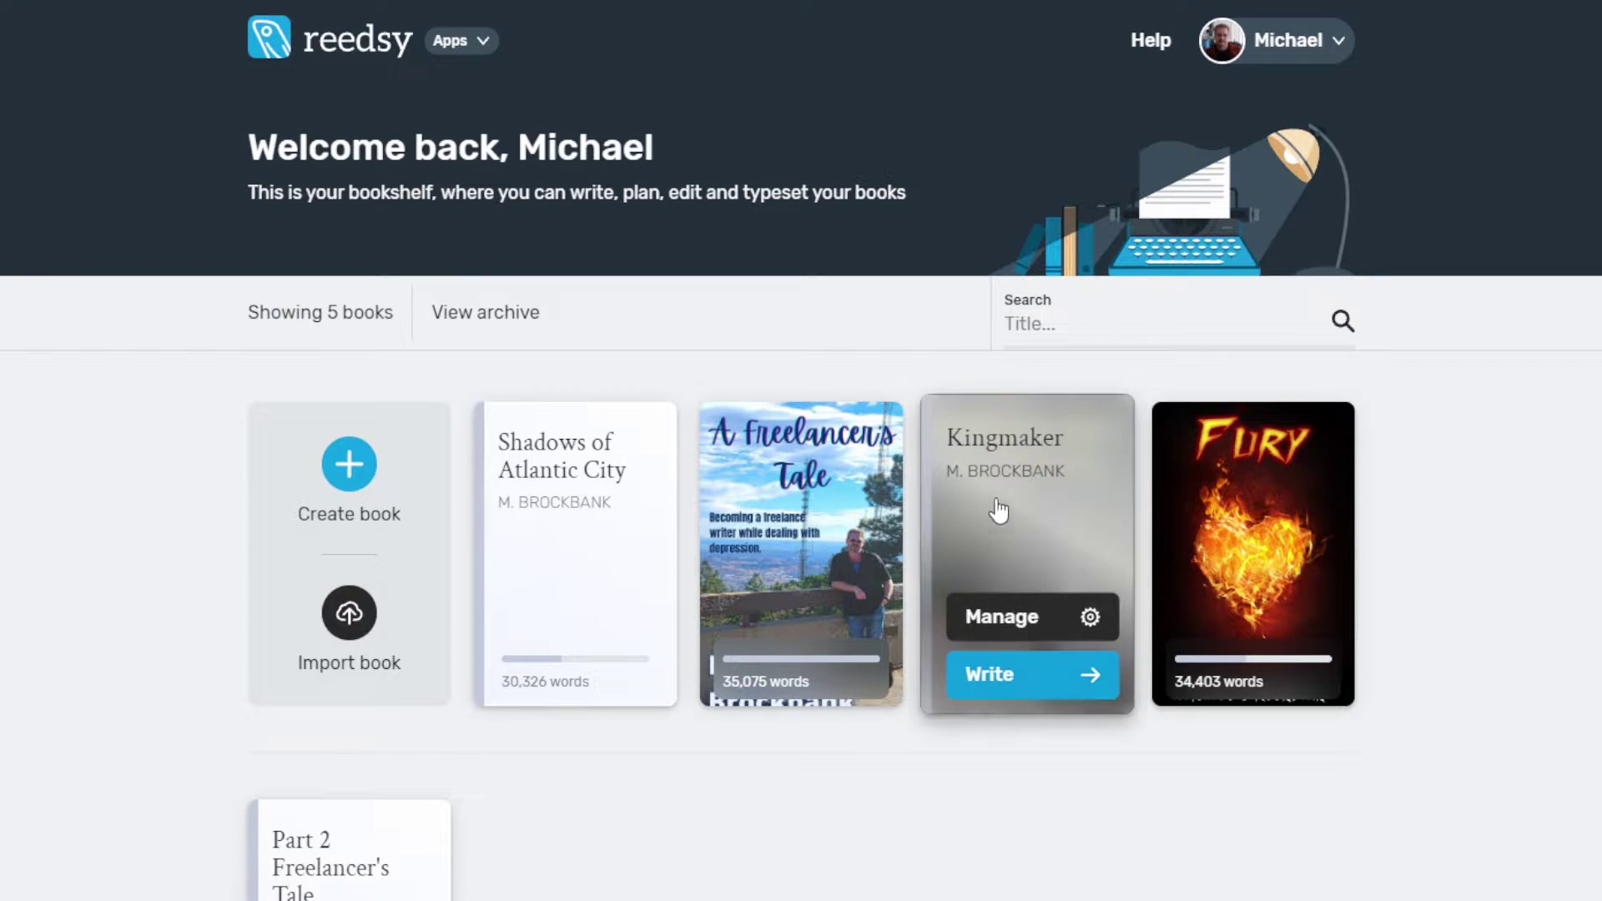
pyautogui.click(1025, 548)
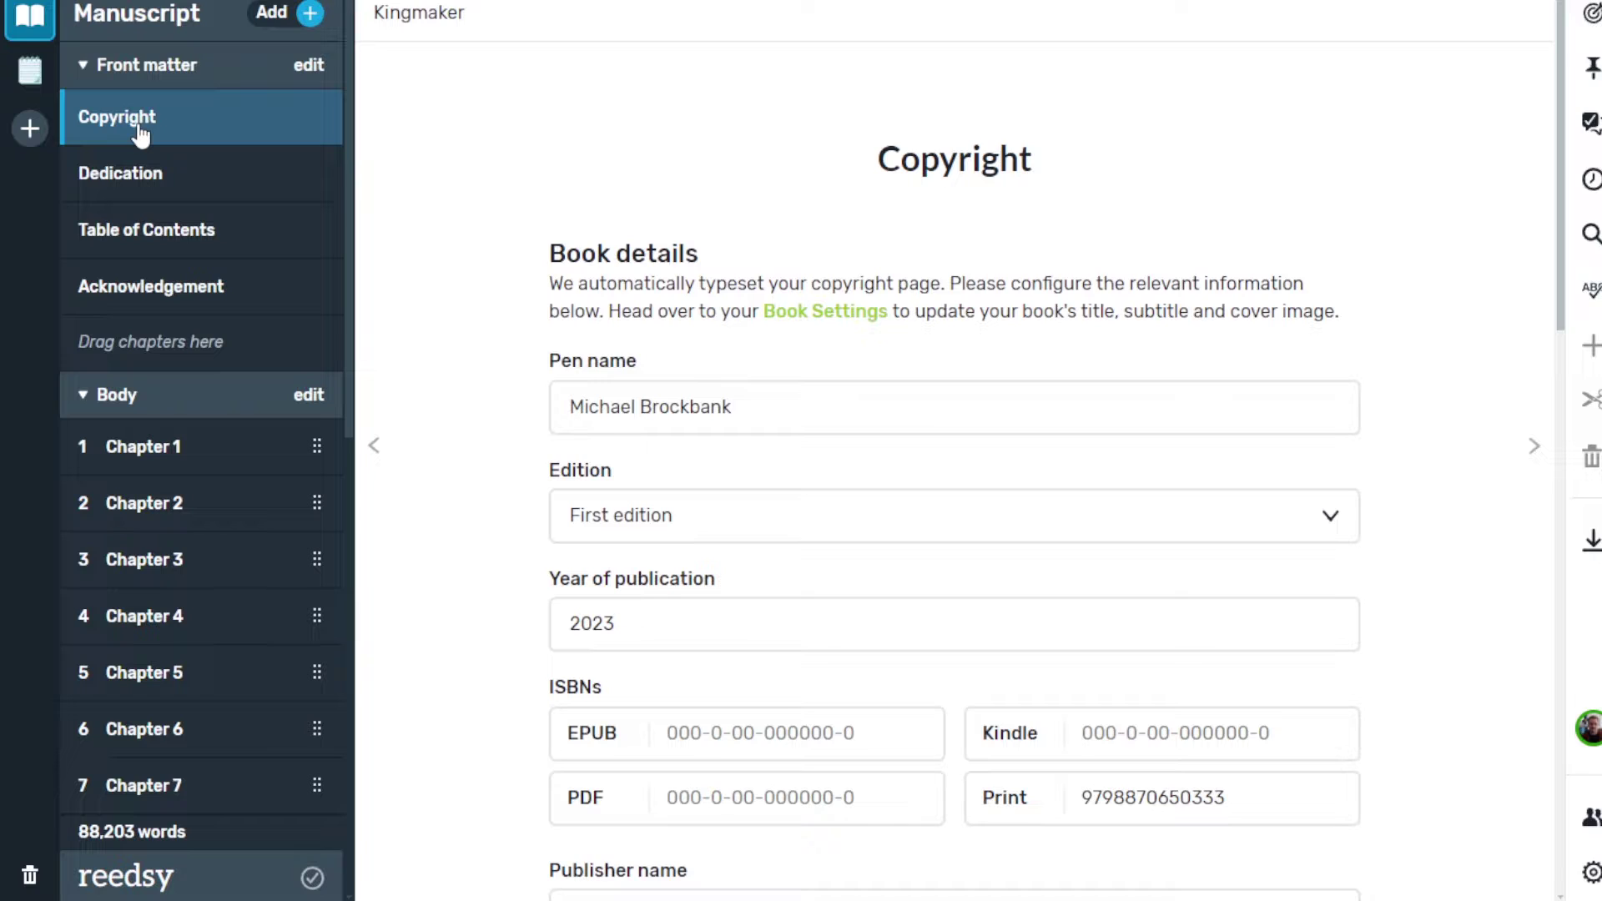
# Select the full number in Kingmaker's Print ISBN field, then deselect it
pyautogui.click(1095, 795)
pyautogui.doubleClick(1098, 795)
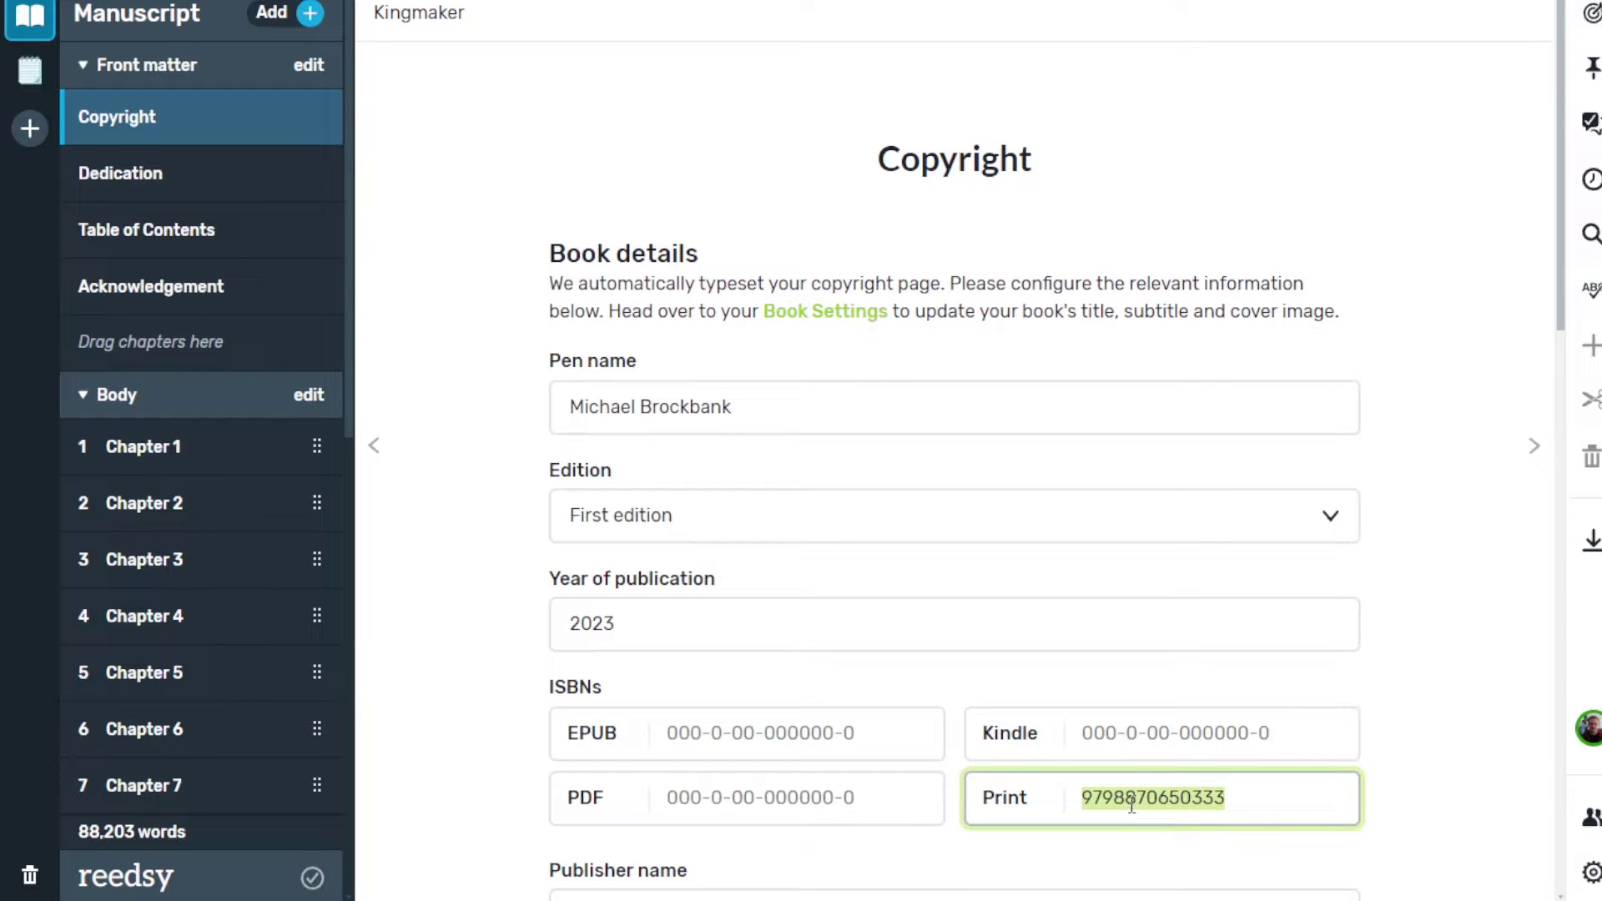
pyautogui.click(1305, 697)
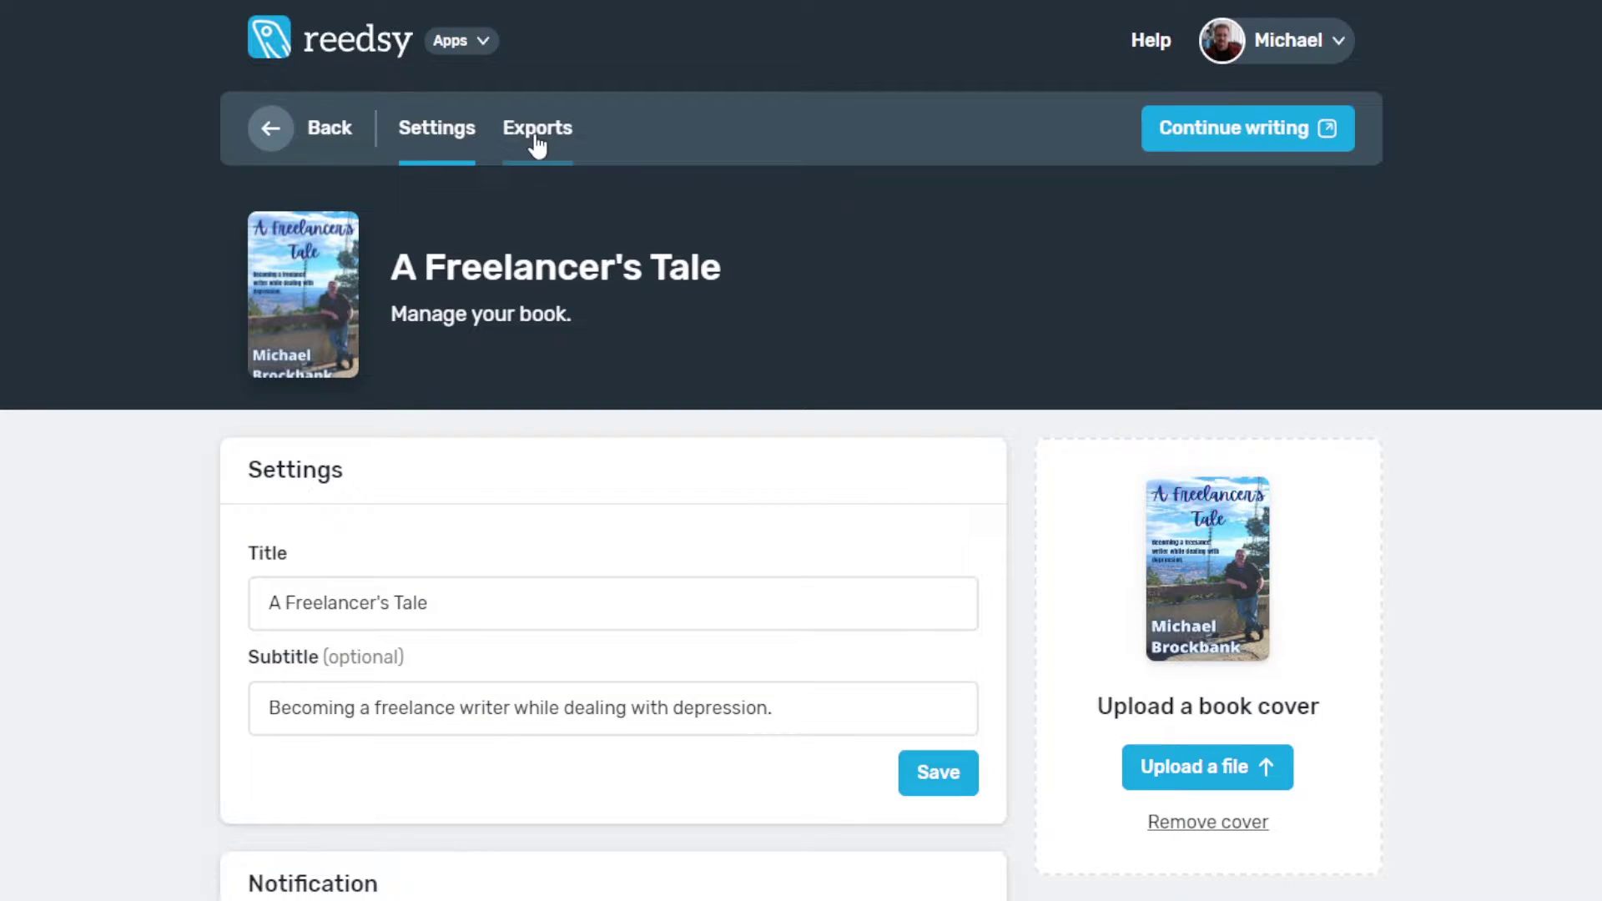
# Keep Print-ready PDF with chapter numbers hidden, and list the available trim sizes
pyautogui.click(534, 132)
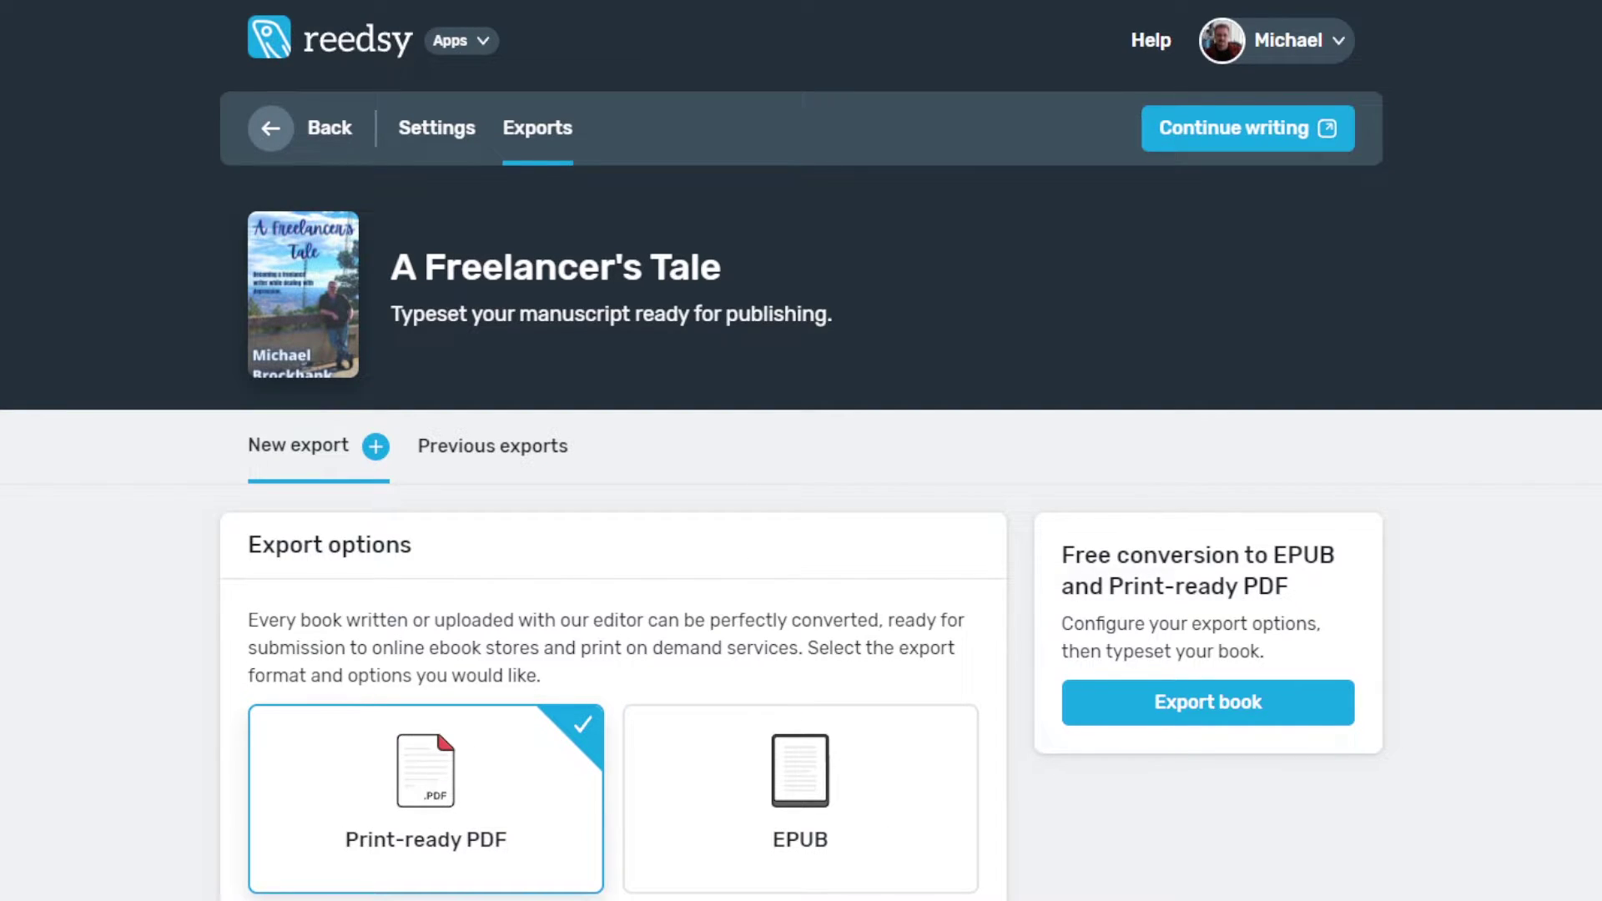
pyautogui.scroll(-10, 901, 504)
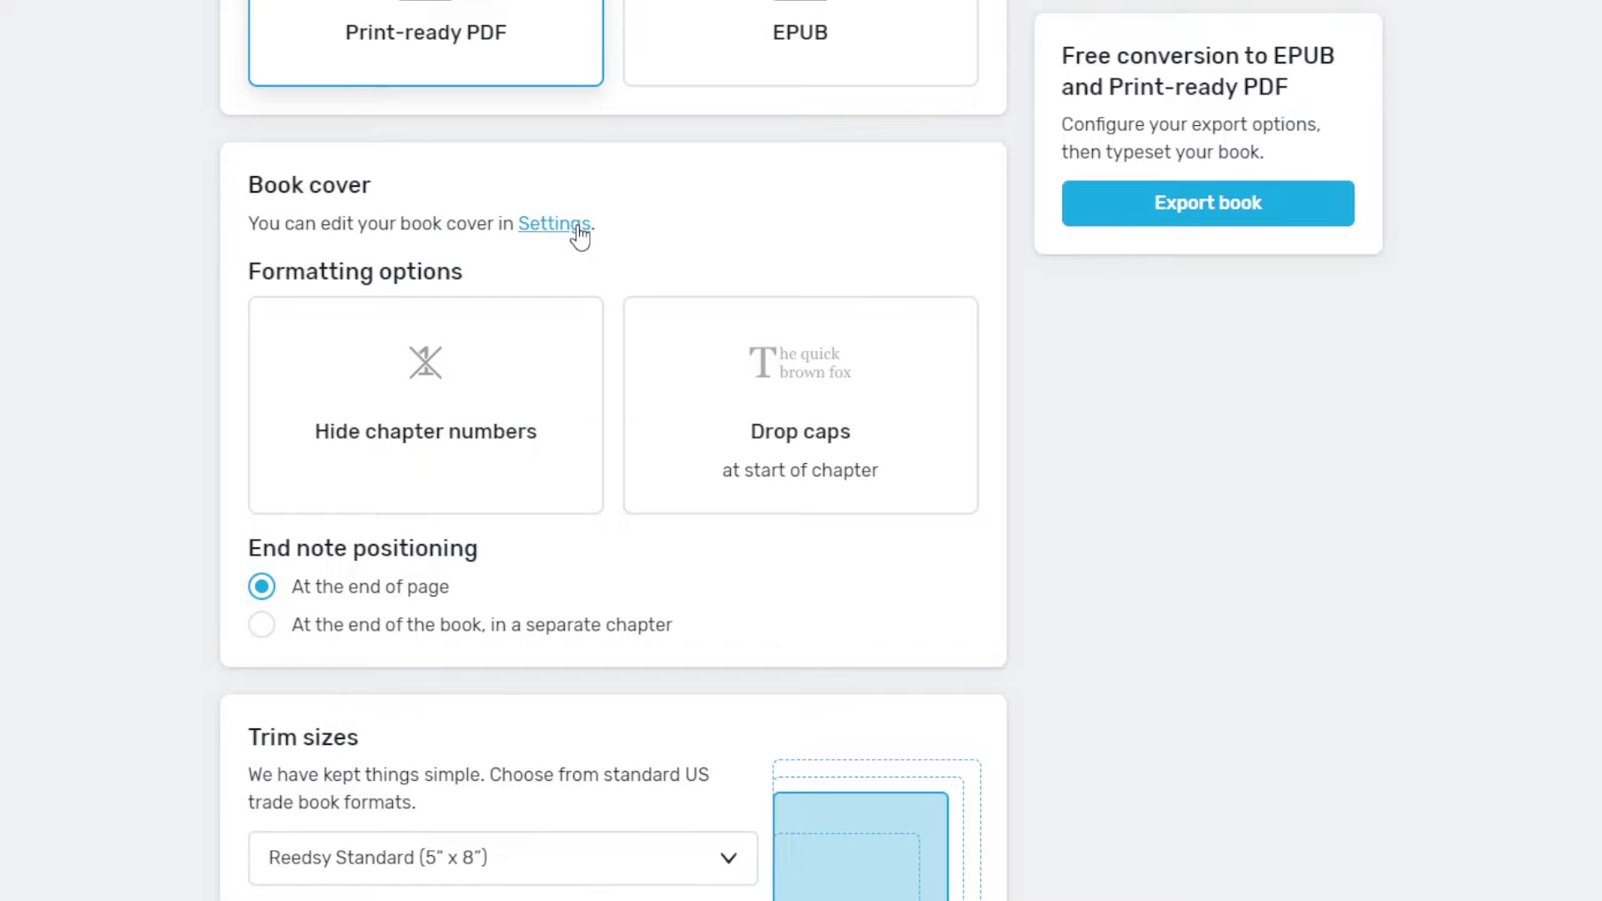
pyautogui.click(322, 400)
pyautogui.scroll(-7, 117, 458)
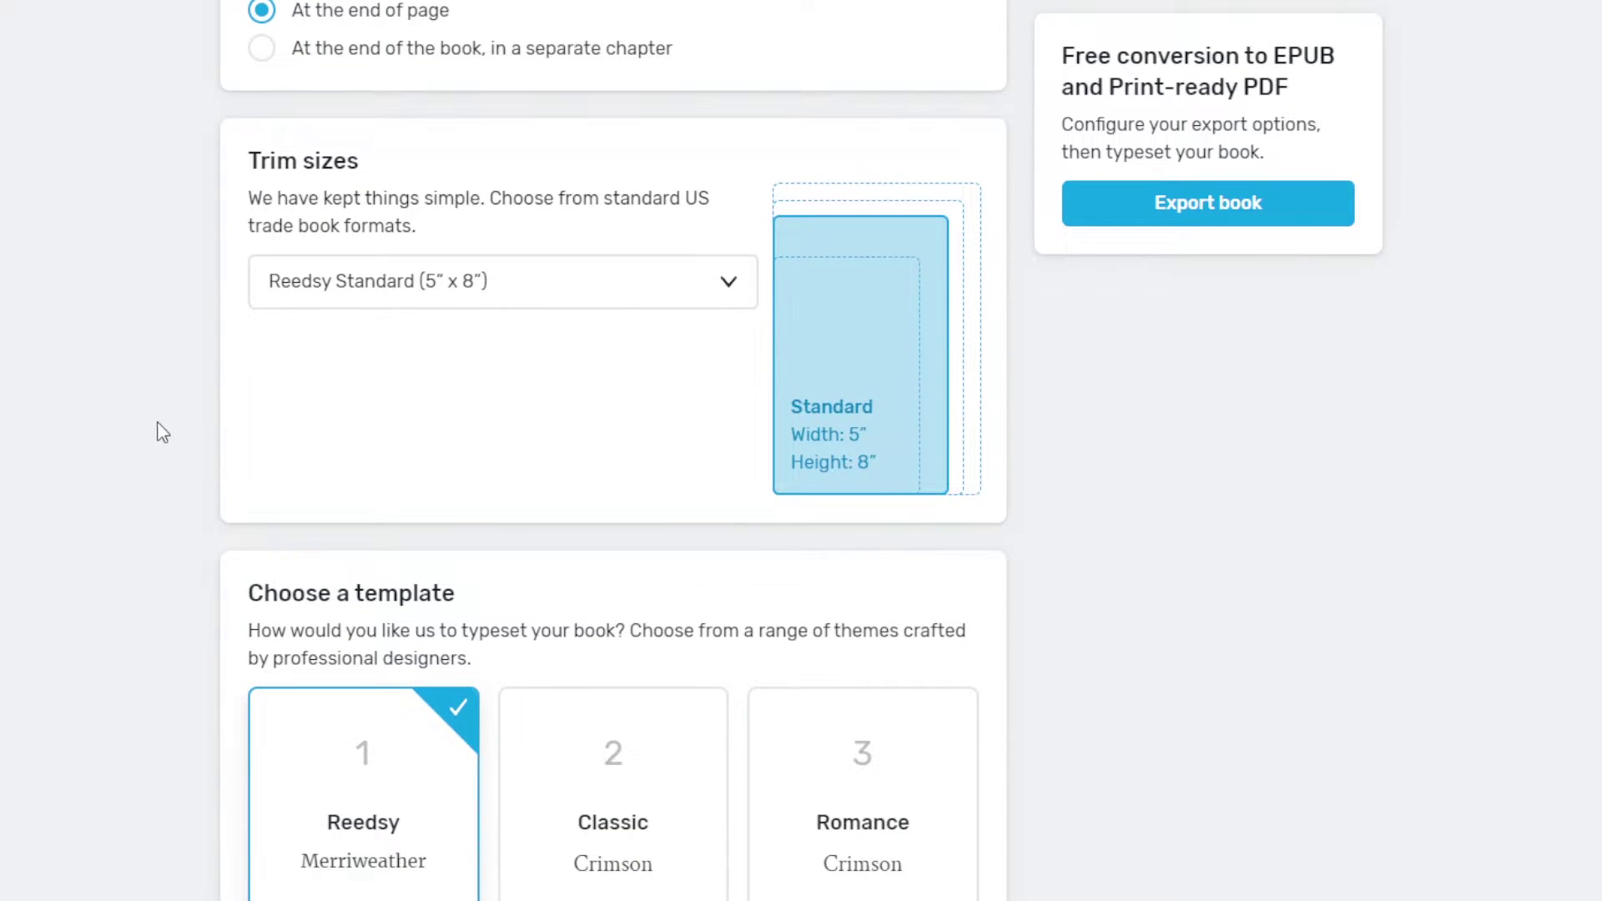
pyautogui.click(726, 286)
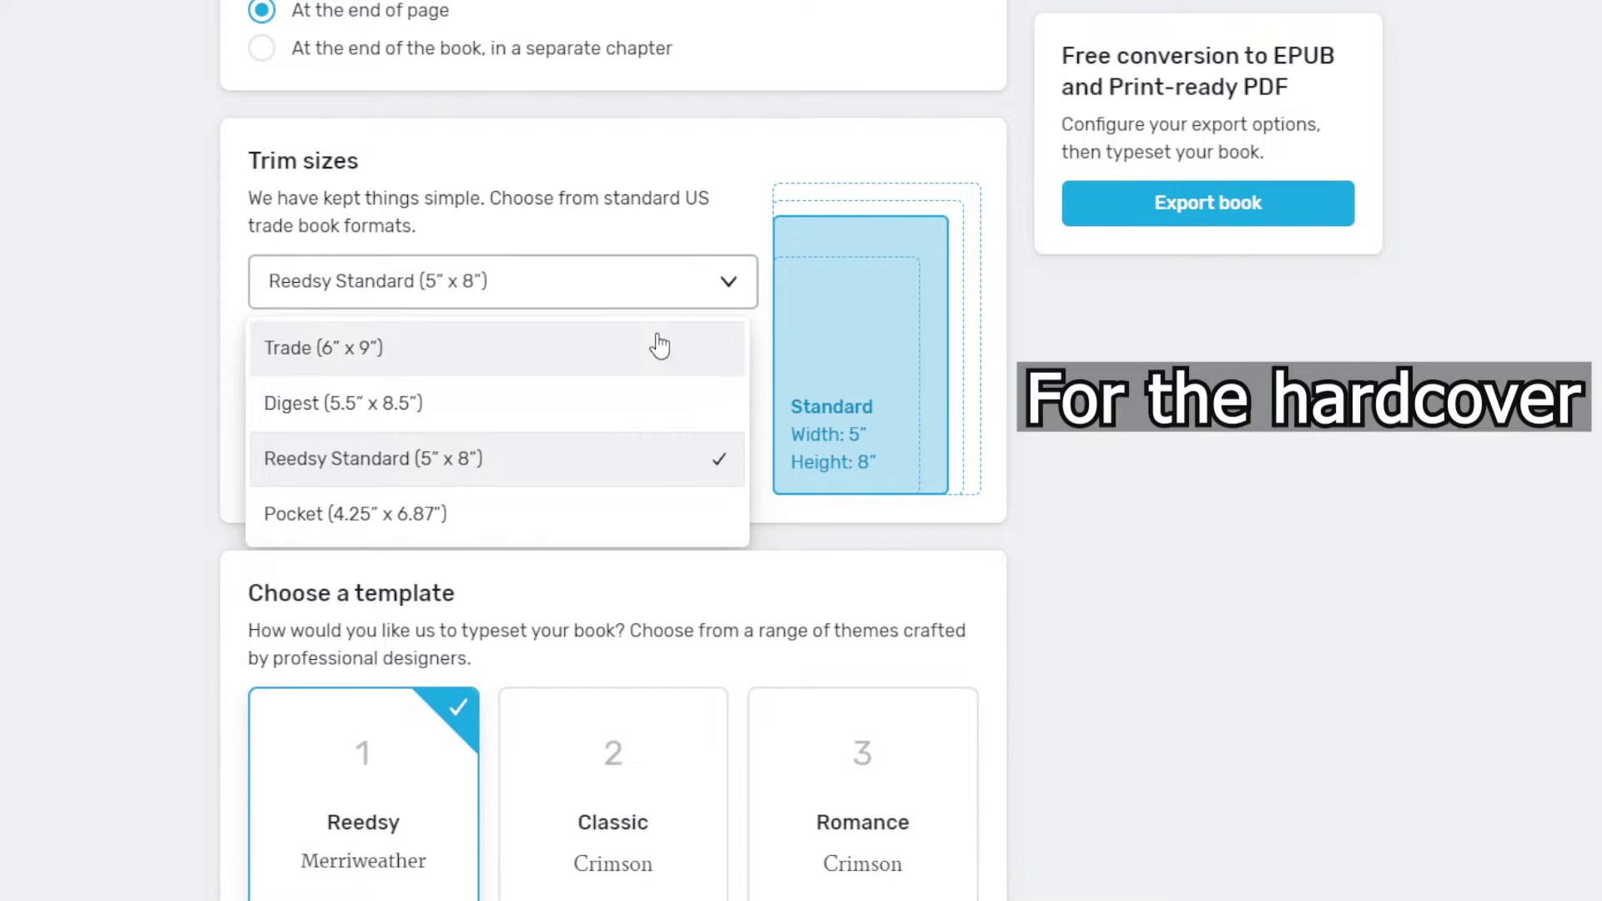
# Keep the Reedsy Standard 5" x 8" trim and choose the Reedsy template after previewing Classic and Romance
pyautogui.click(1127, 463)
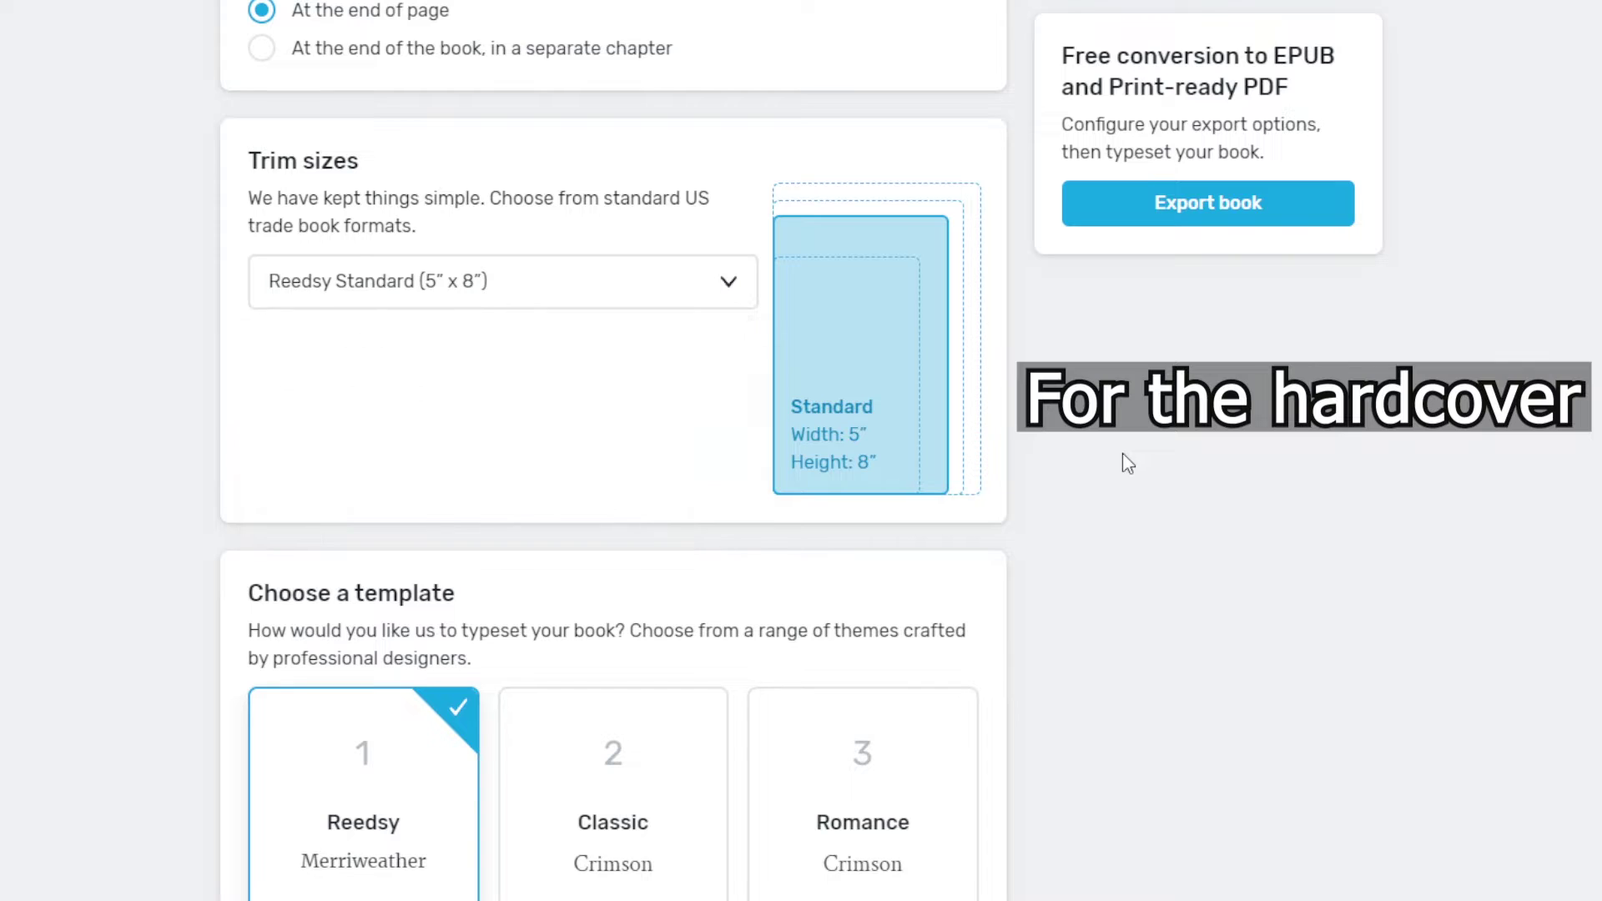
pyautogui.scroll(-7, 1128, 463)
pyautogui.scroll(2, 1123, 459)
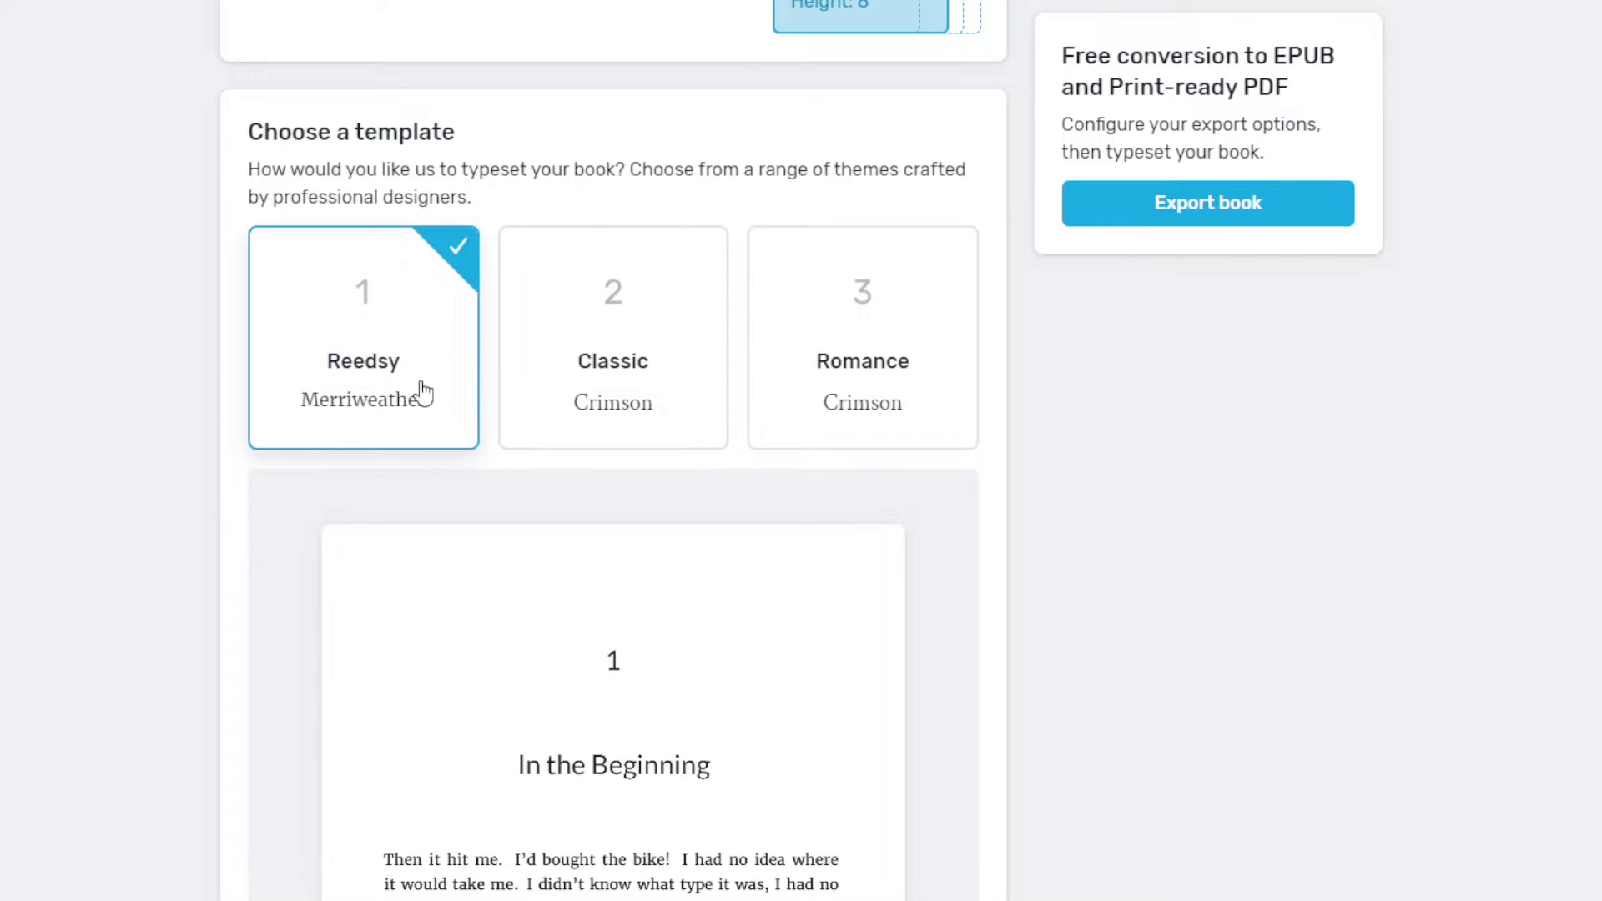
pyautogui.click(574, 390)
pyautogui.click(883, 372)
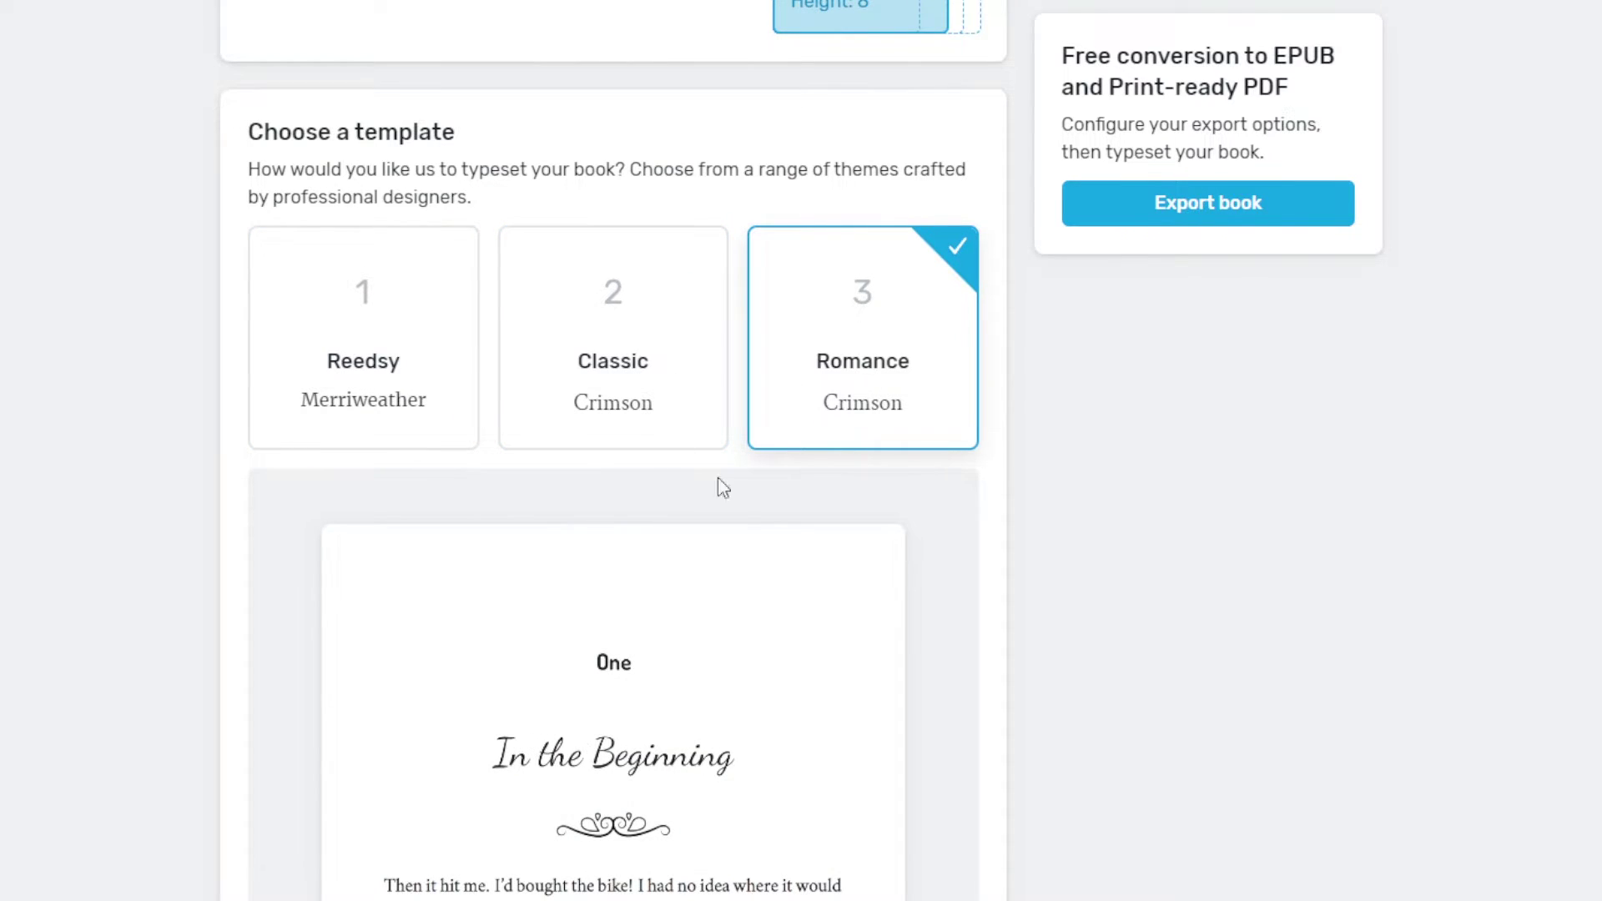
pyautogui.click(622, 357)
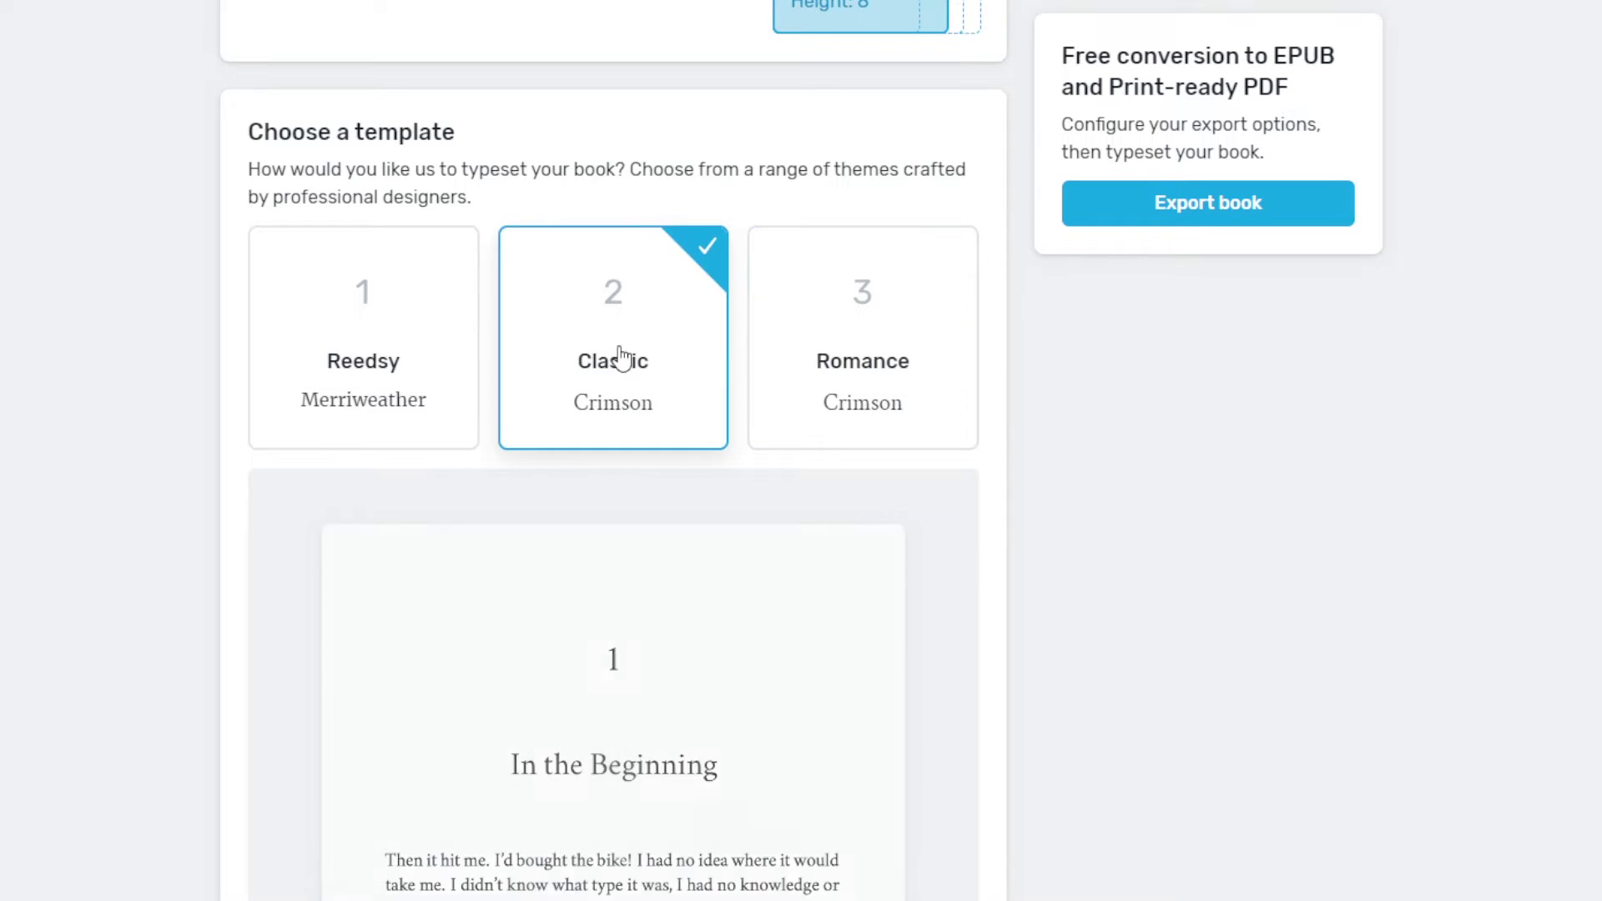
pyautogui.click(344, 342)
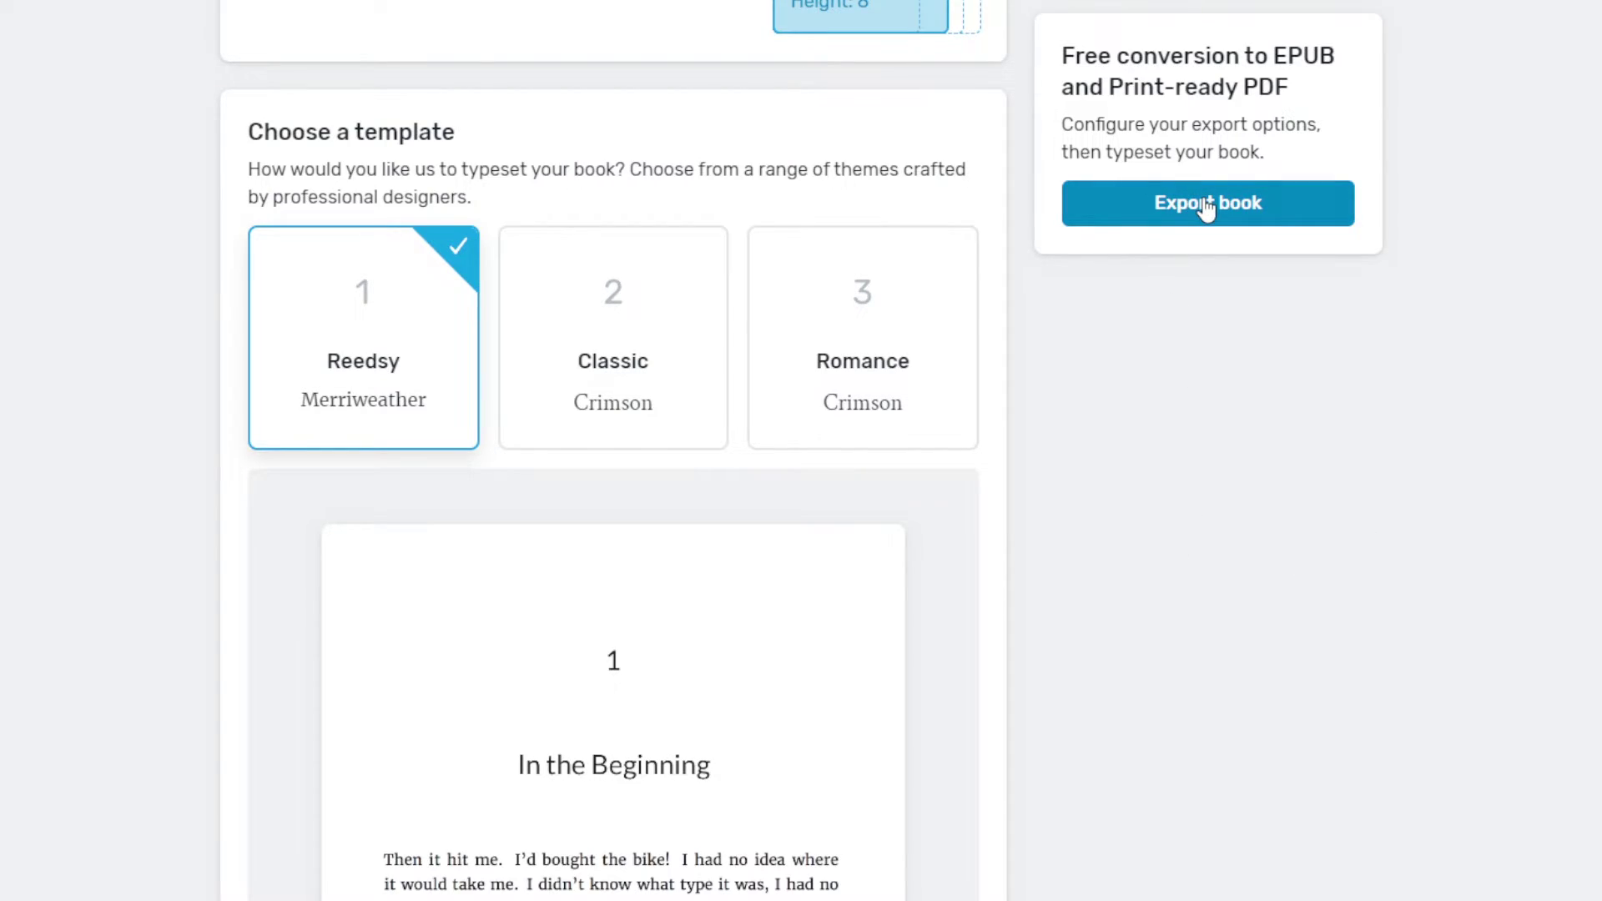
# Export the print-ready PDF and close the typesetting notice to view Previous exports
pyautogui.click(1206, 207)
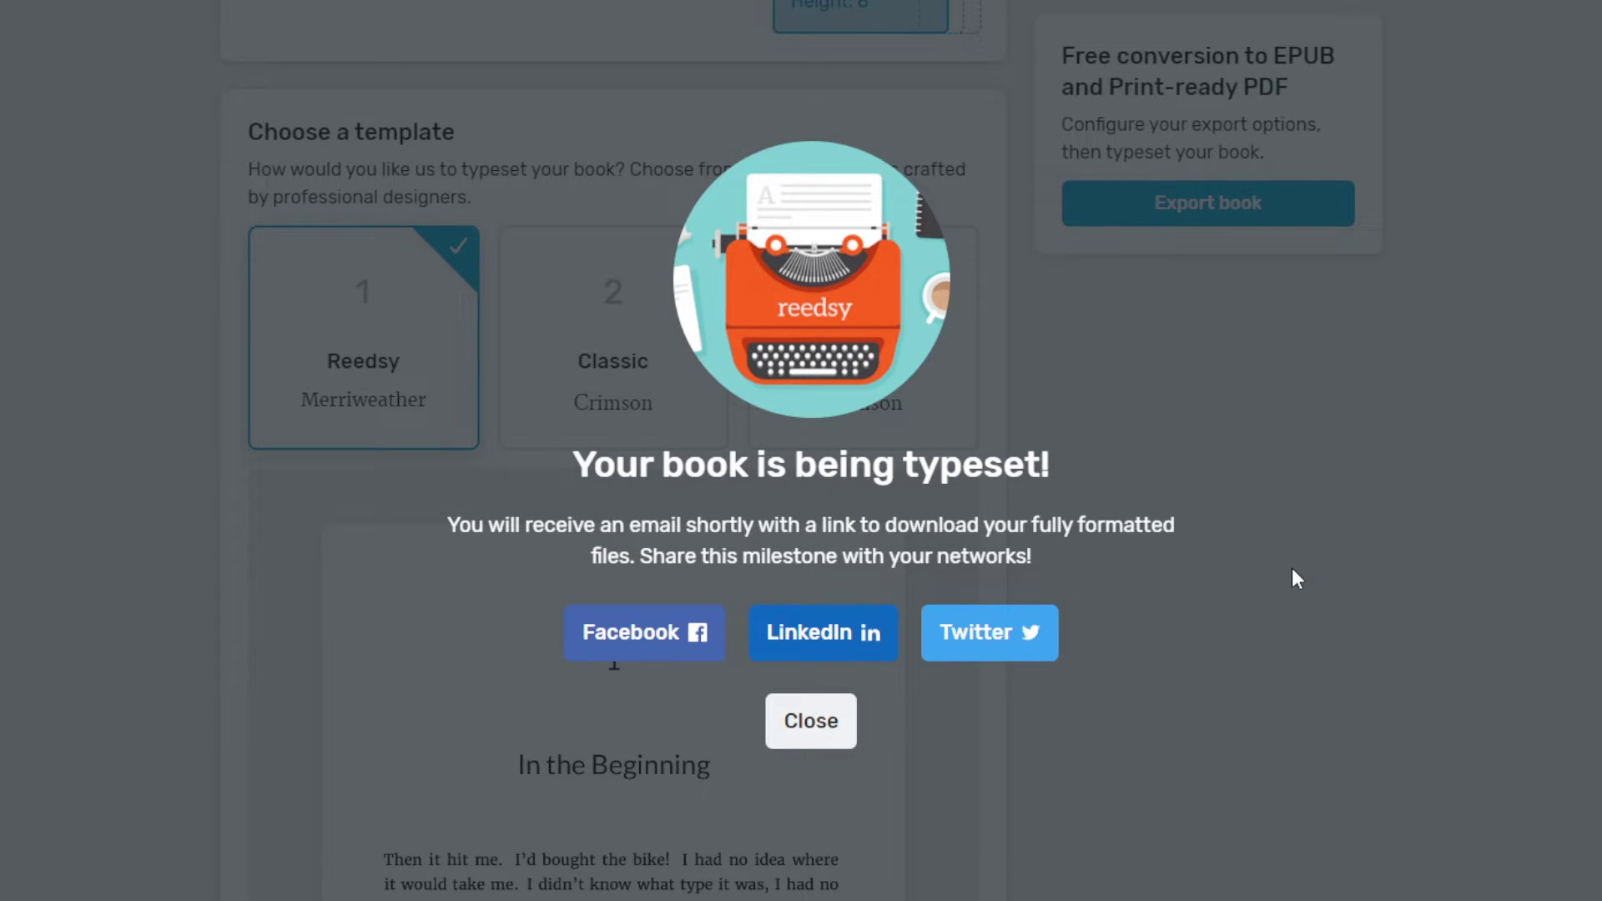
pyautogui.click(795, 719)
pyautogui.scroll(4, 948, 729)
pyautogui.scroll(2, 950, 731)
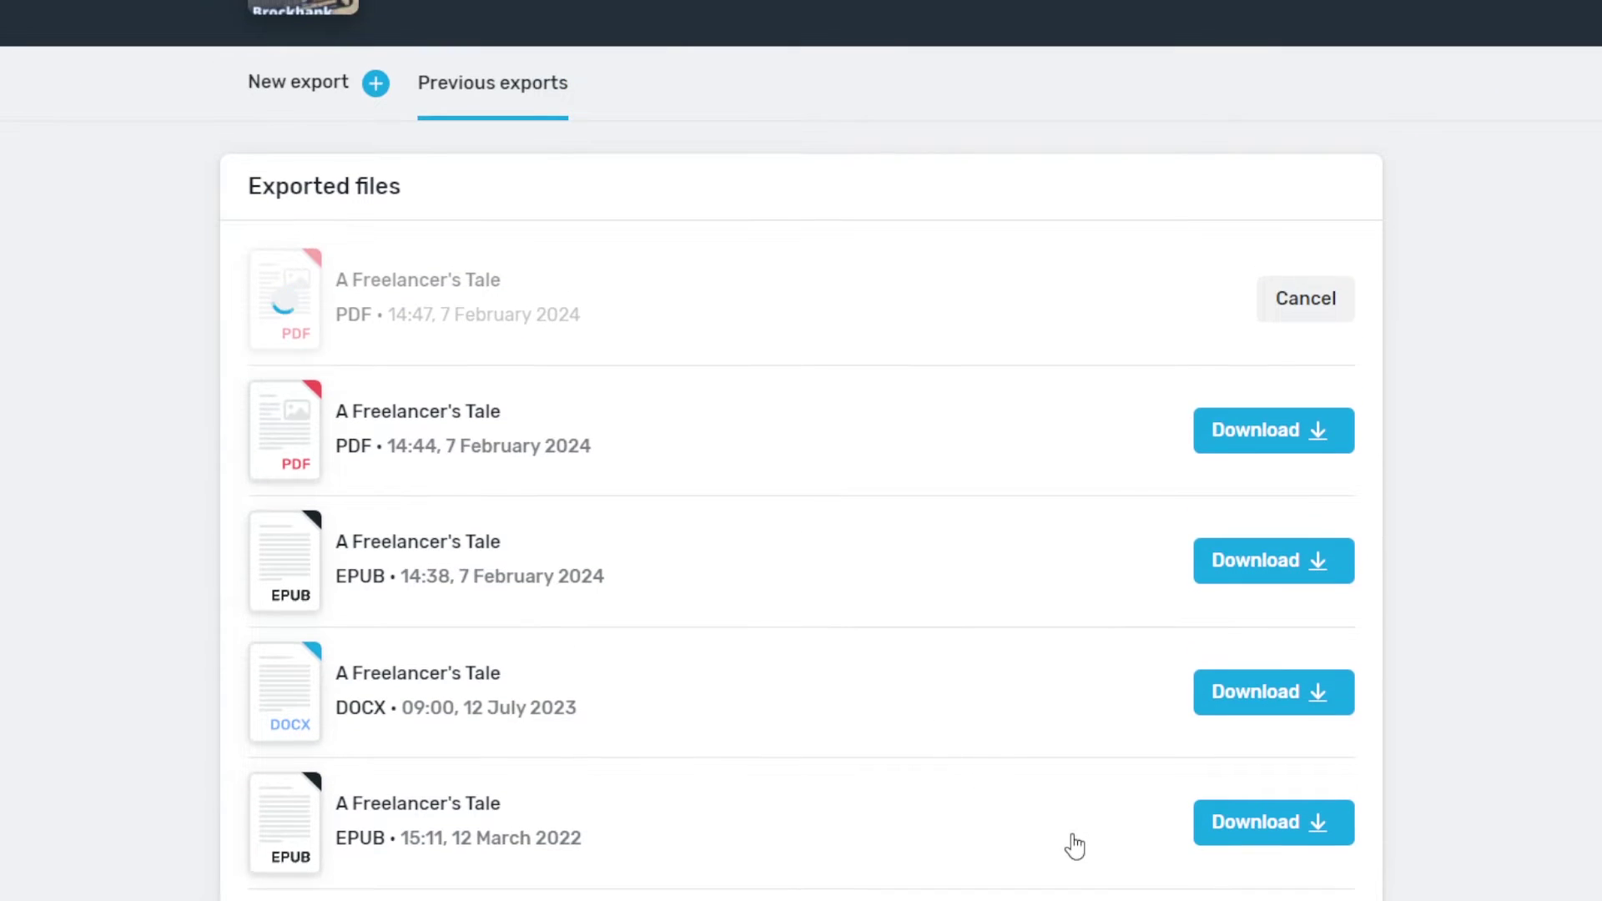